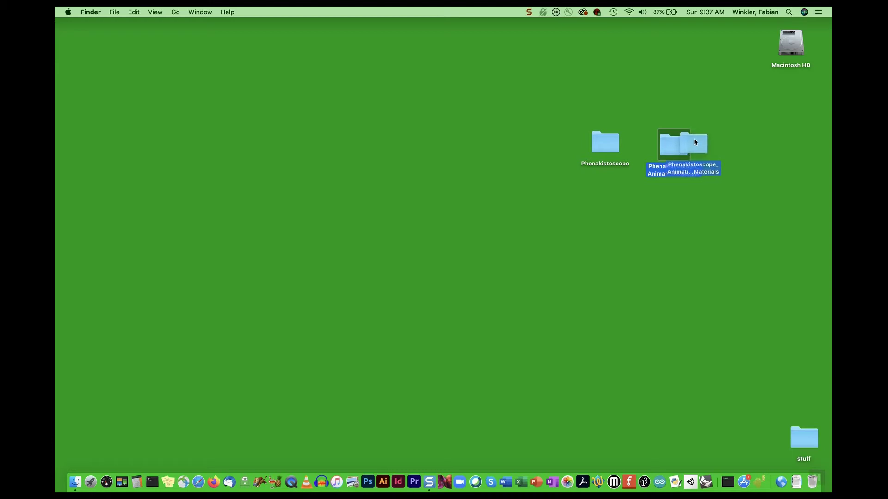
# Check the contents of the Phenakistoscope folder on the desktop and close its window.
pyautogui.doubleClick(603, 140)
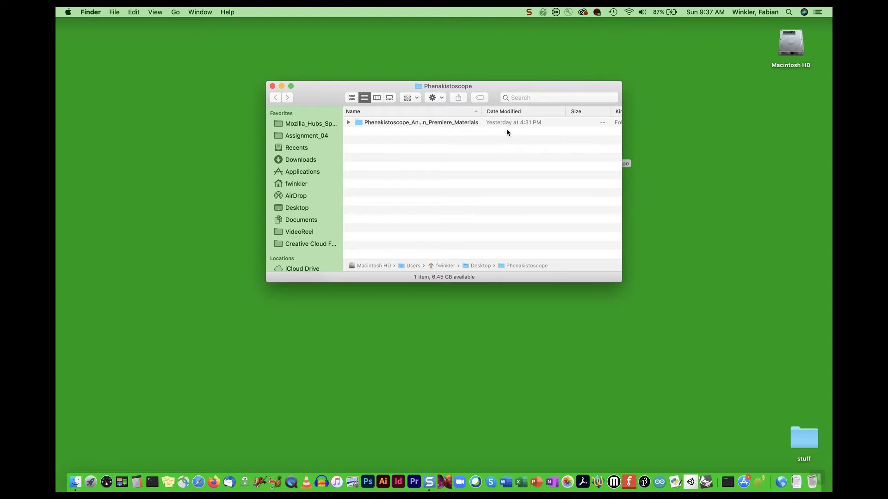
pyautogui.click(272, 86)
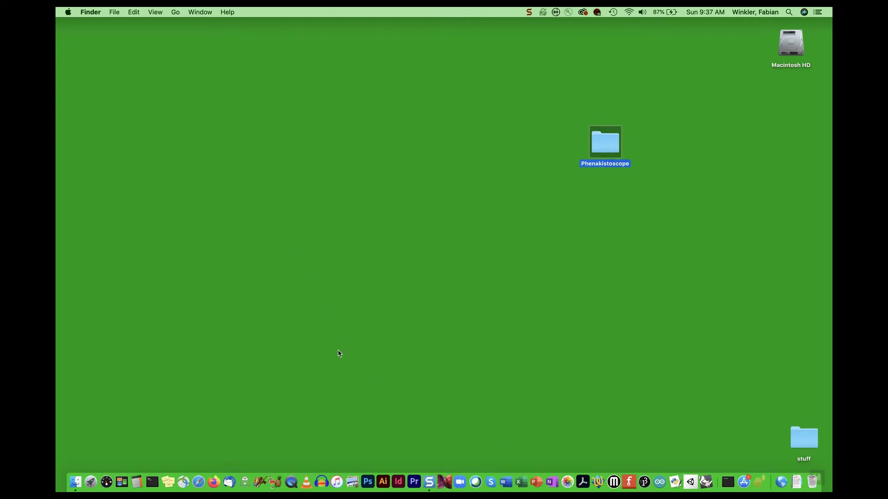
# Switch to Premiere Pro and create a new project named Phenakistoscope_animation, stored on the Desktop.
pyautogui.click(413, 482)
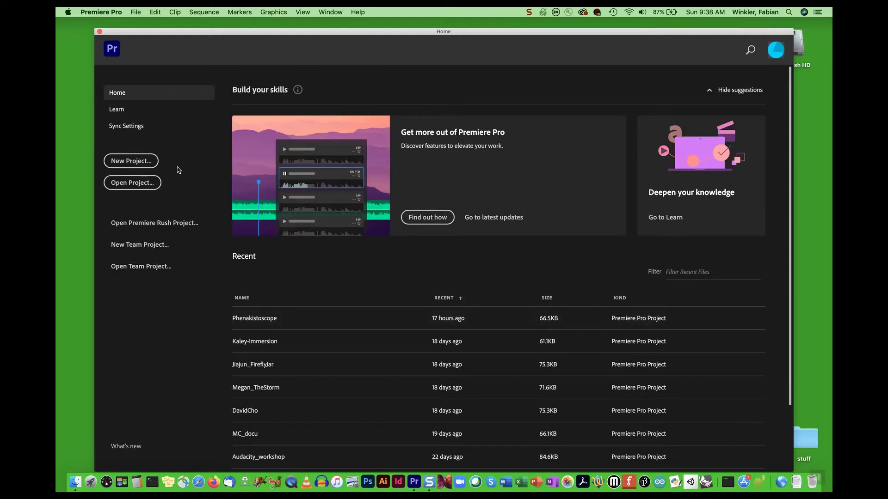
pyautogui.click(143, 162)
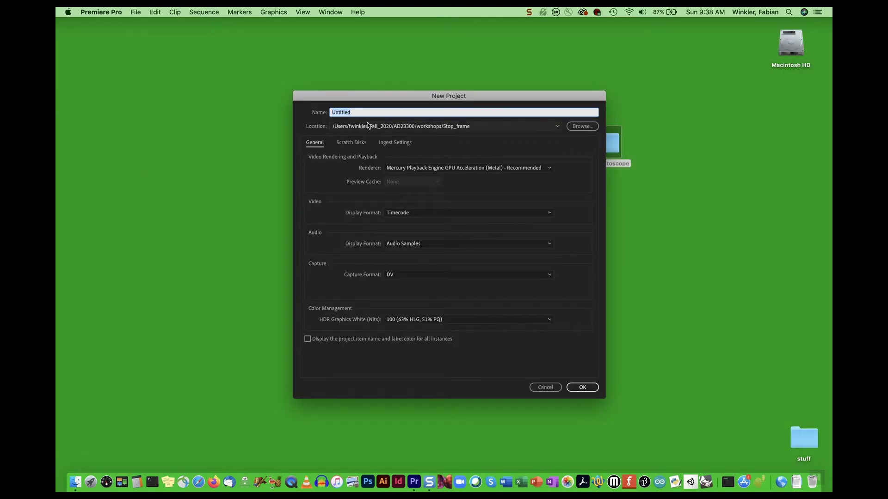
pyautogui.write('Phenakistoscope_animation')
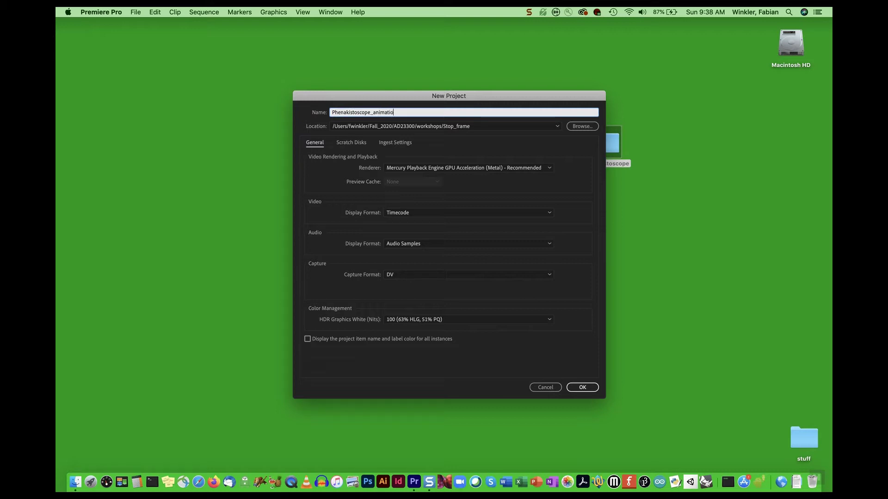
pyautogui.click(577, 127)
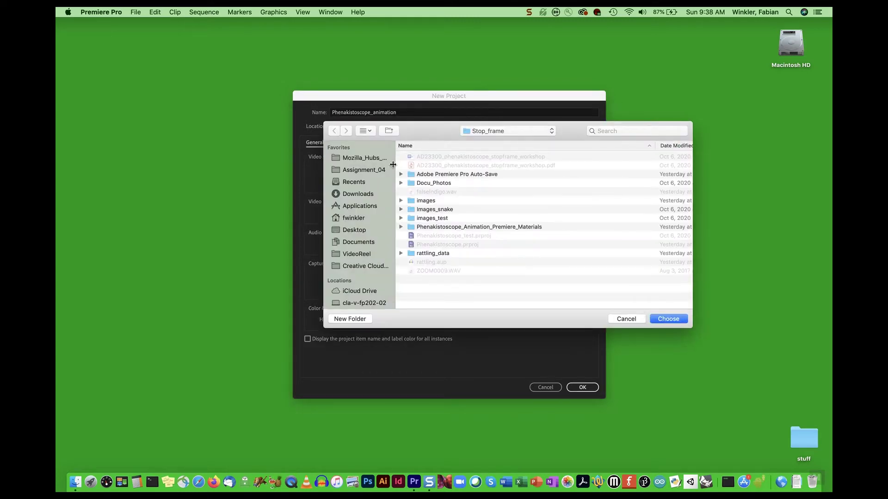
pyautogui.click(348, 231)
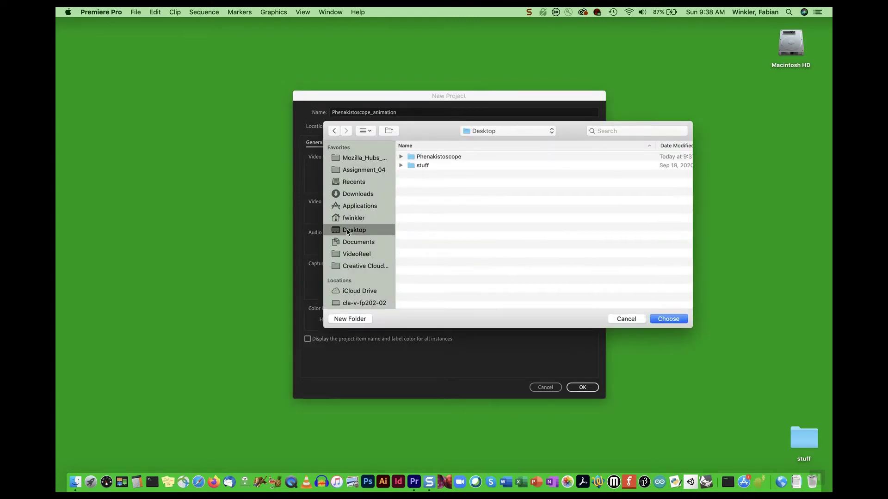
pyautogui.click(664, 320)
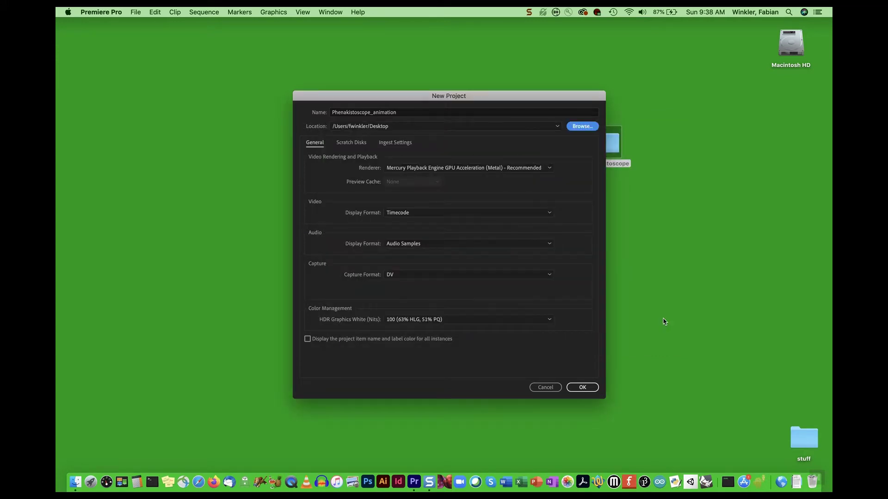
pyautogui.click(582, 388)
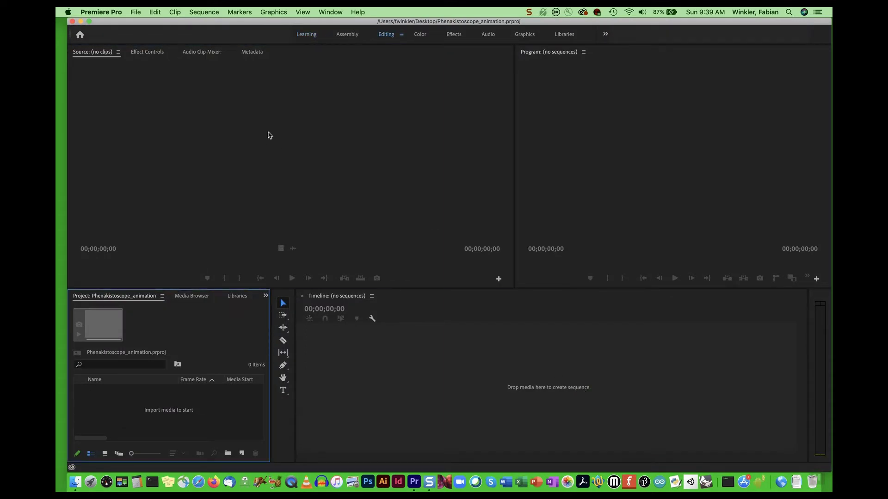
# Set the still image default duration to 3 frames in the timeline preferences.
pyautogui.click(115, 14)
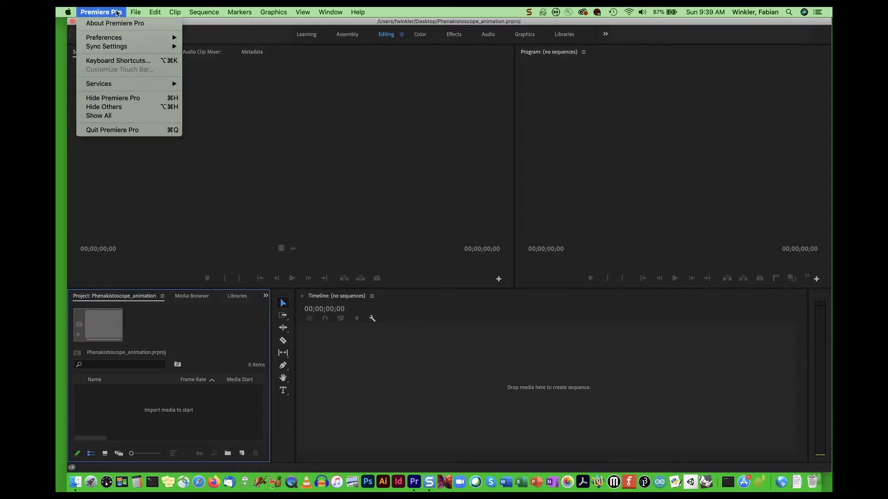
pyautogui.moveTo(110, 41)
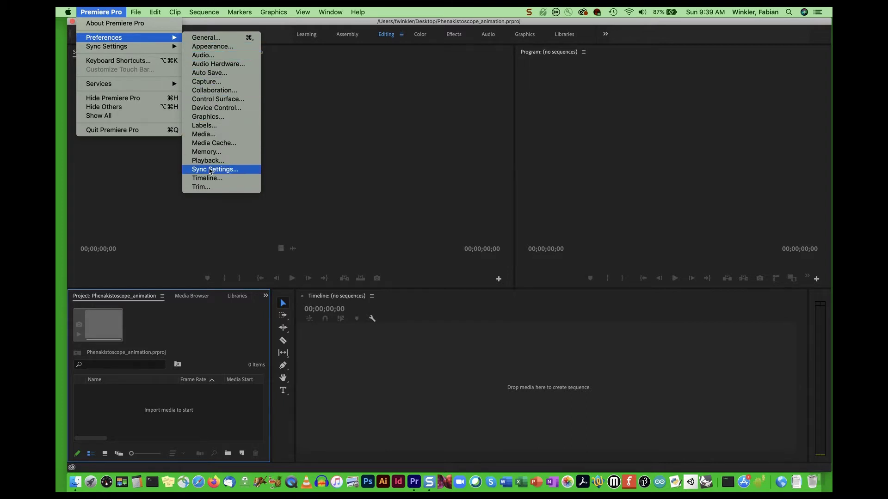
pyautogui.click(209, 178)
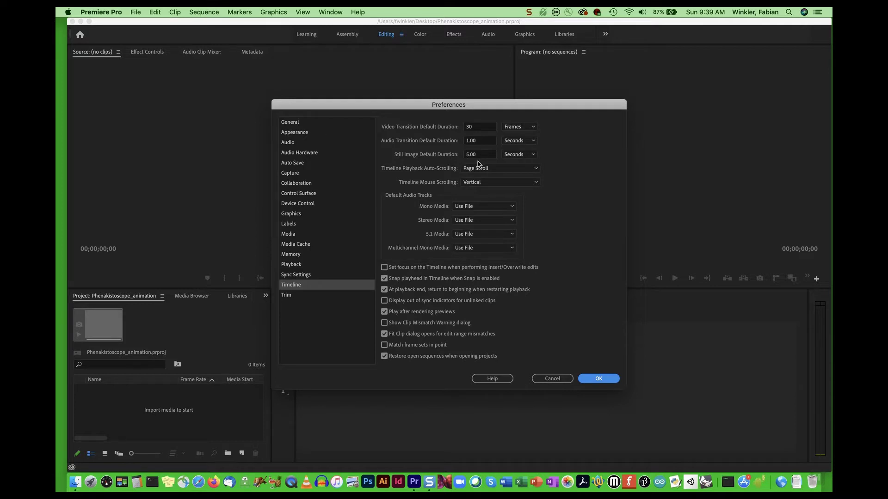
pyautogui.click(523, 155)
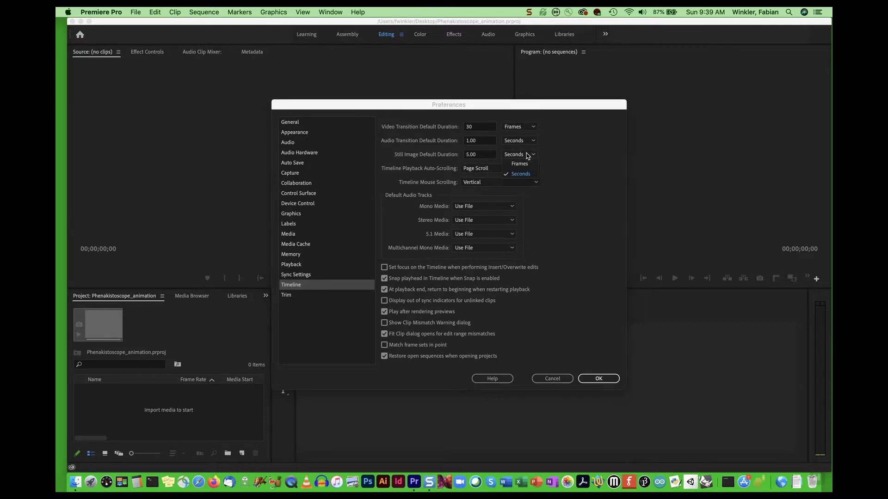
pyautogui.click(518, 164)
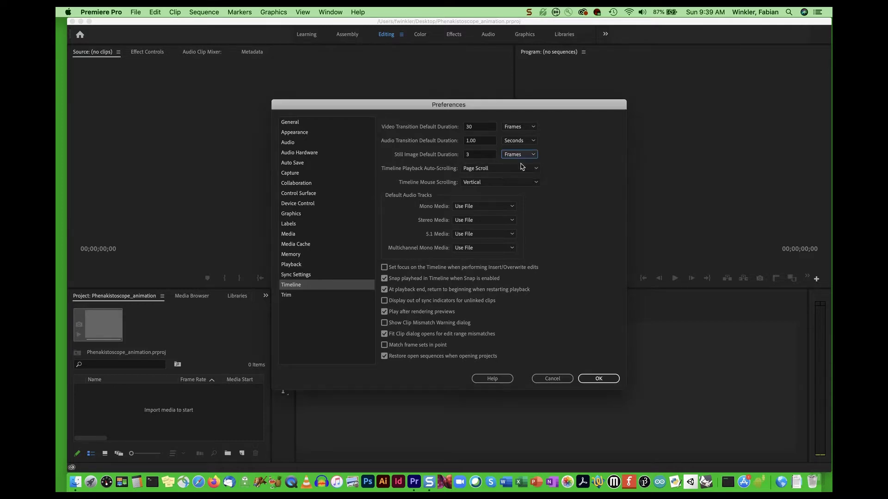
pyautogui.click(472, 155)
pyautogui.write('3')
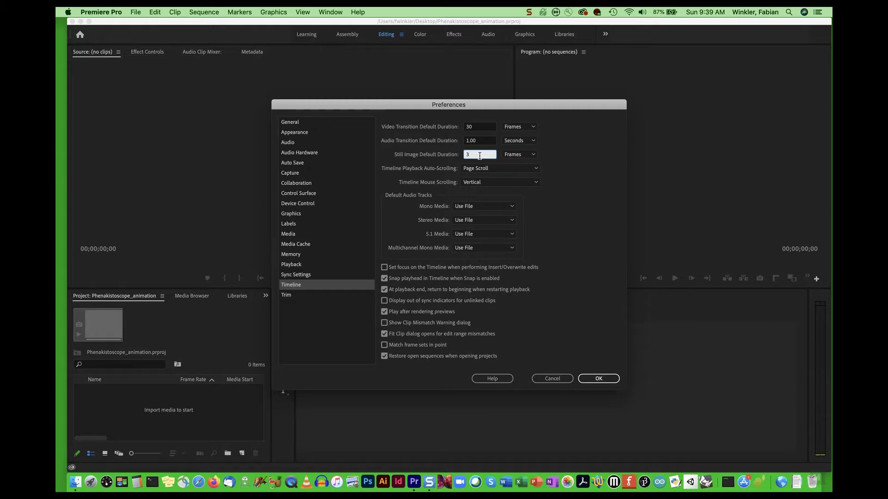
pyautogui.doubleClick(479, 156)
pyautogui.click(592, 381)
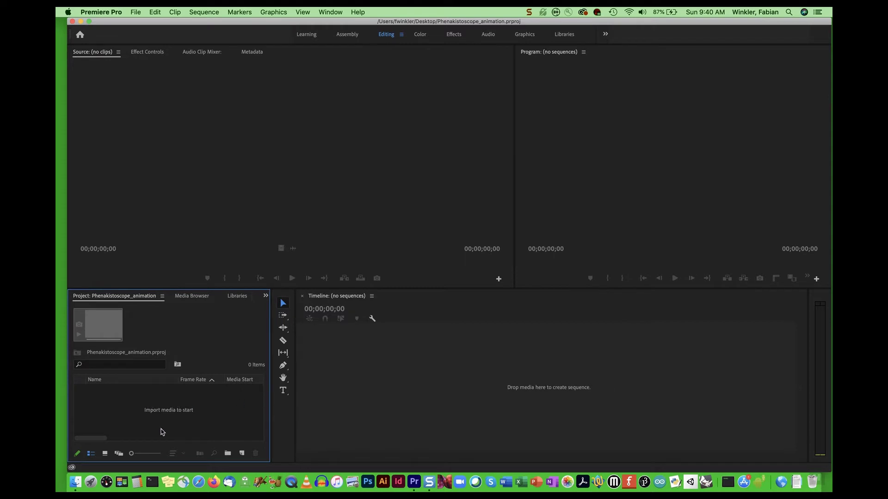
# Import falseIndigo.wav and the images folder from Phenakistoscope_Animation_Premiere_Materials, inside the Desktop's Phenakistoscope folder.
pyautogui.doubleClick(171, 402)
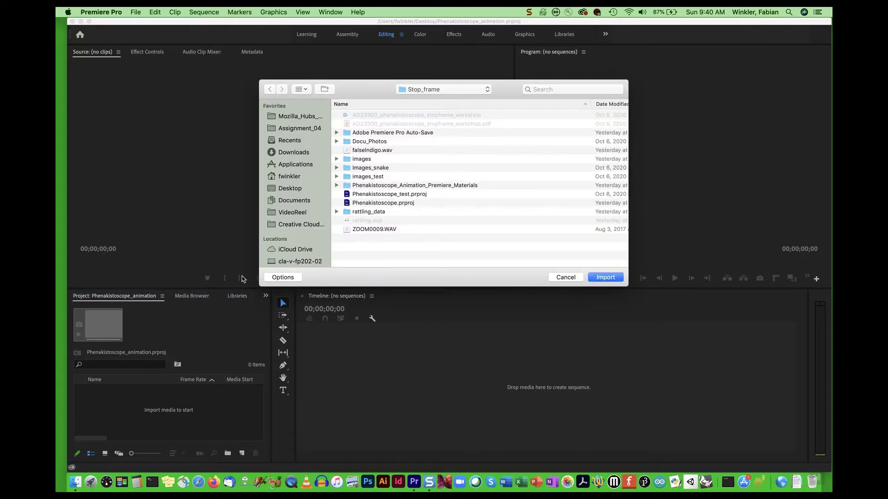
pyautogui.click(283, 188)
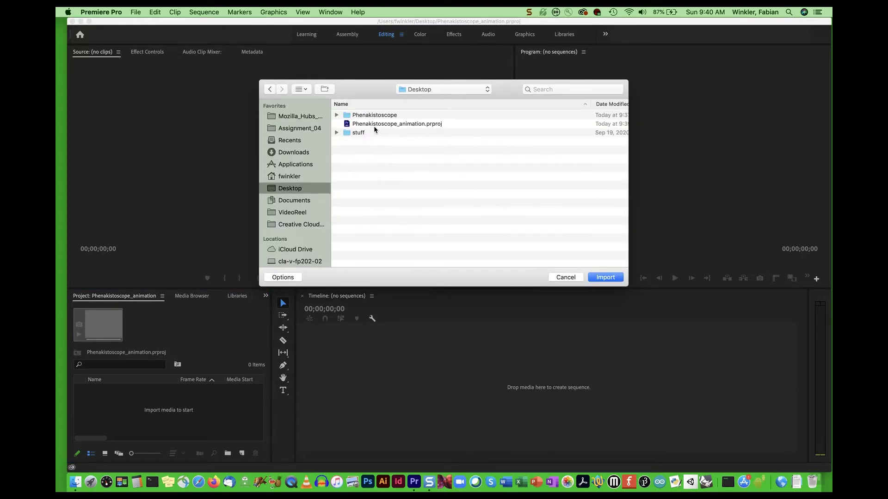
pyautogui.doubleClick(365, 116)
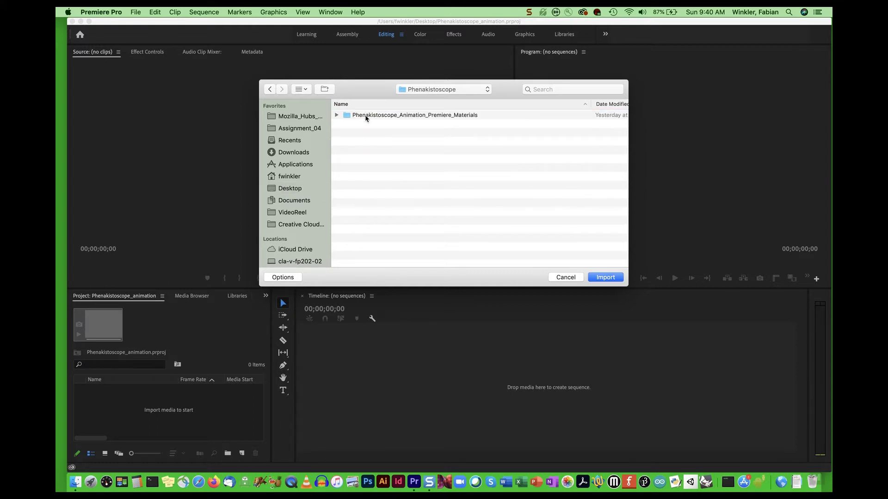
pyautogui.click(337, 115)
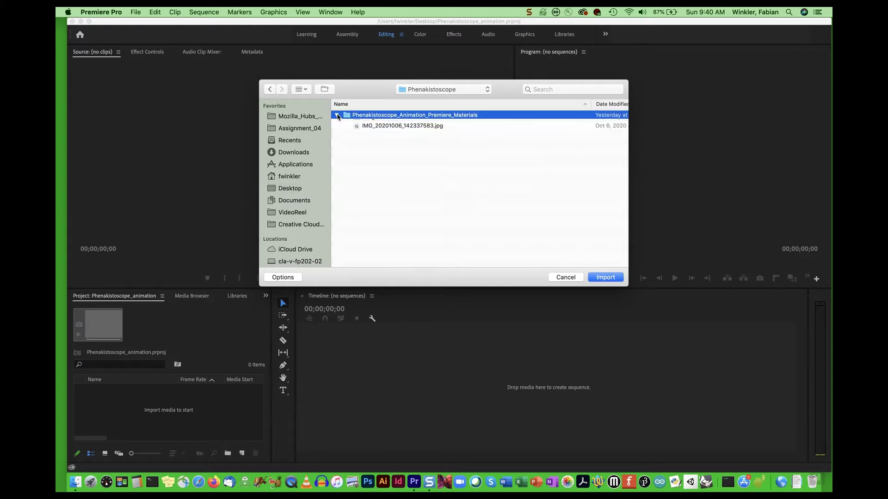
pyautogui.click(364, 134)
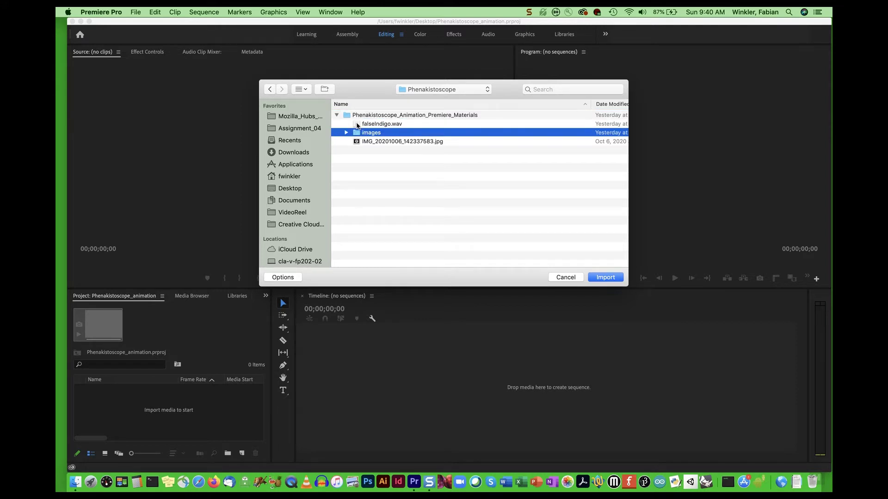
pyautogui.keyDown('super'); pyautogui.click(357, 124); pyautogui.keyUp('super')
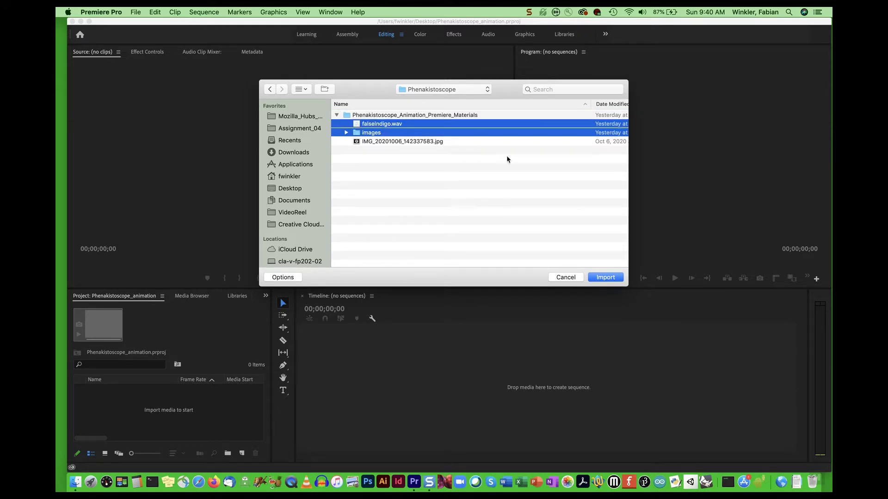
pyautogui.click(607, 277)
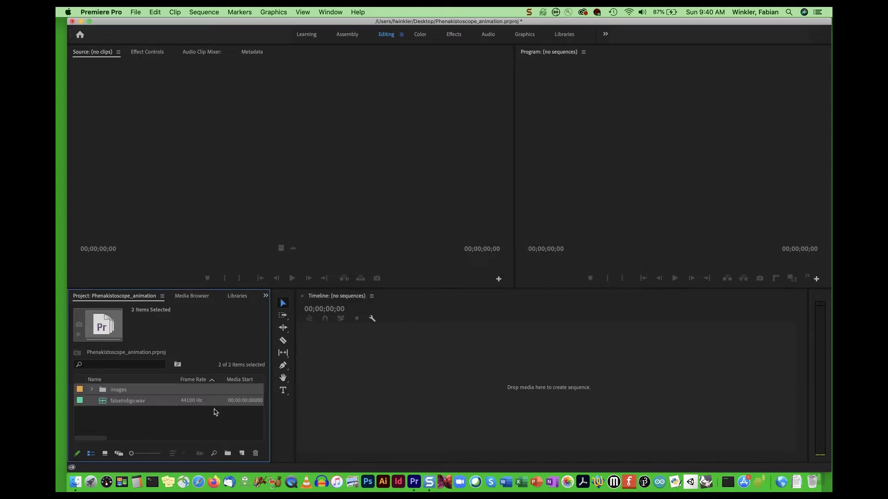
pyautogui.click(204, 419)
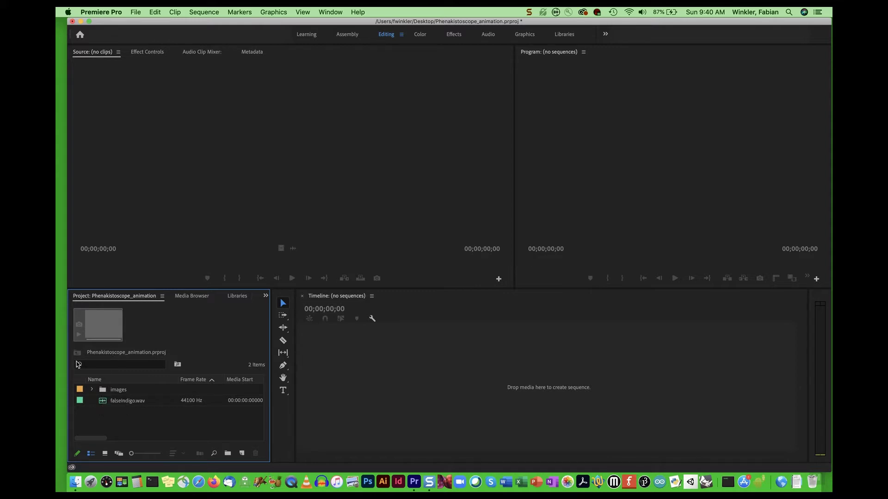
# Open the images bin in its own window, look through the imported stills and close it.
pyautogui.doubleClick(106, 394)
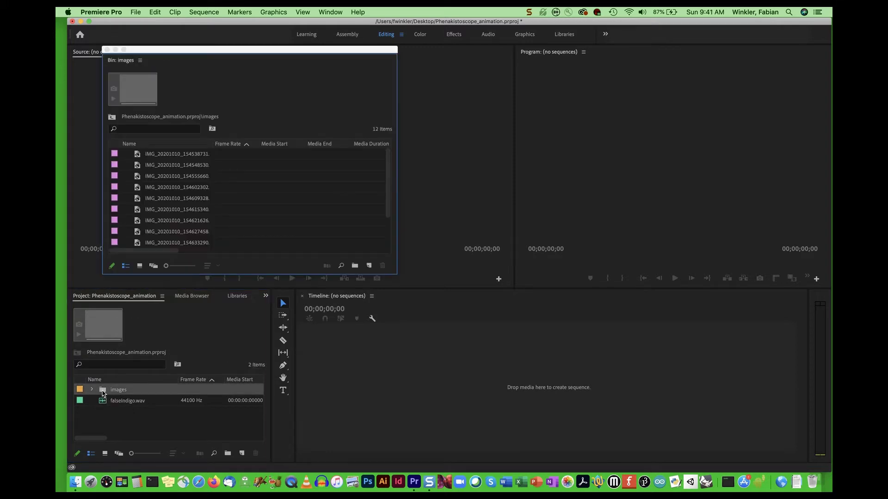
pyautogui.moveTo(297, 48); pyautogui.dragTo(345, 49)
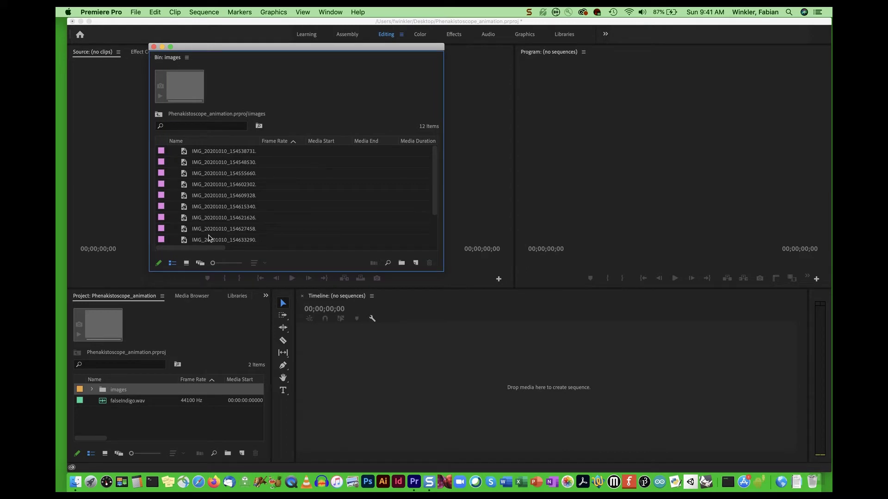
pyautogui.moveTo(435, 175); pyautogui.dragTo(434, 212)
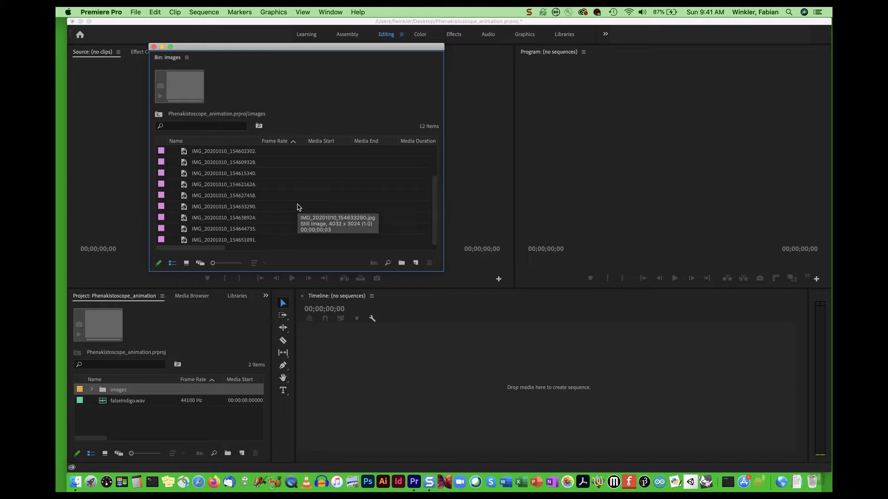
pyautogui.click(154, 46)
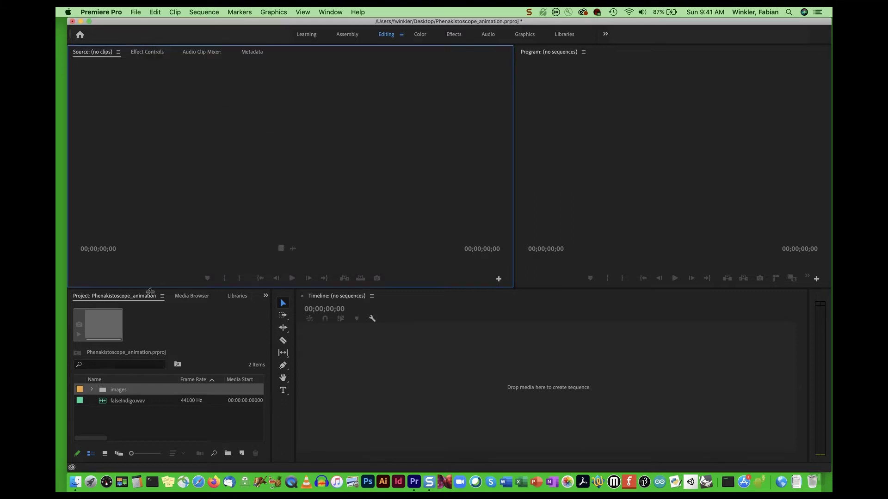
# Expand the images bin, preview its first three stills in the source monitor and collapse the bin.
pyautogui.click(92, 390)
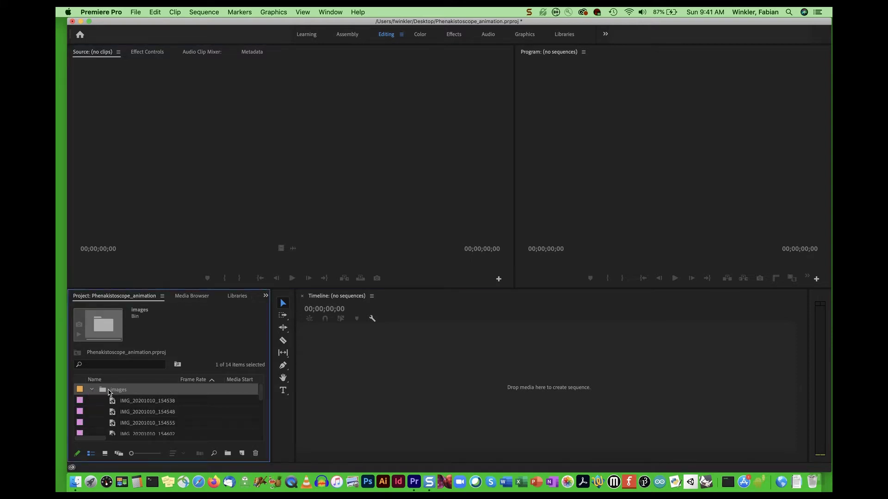
pyautogui.doubleClick(134, 404)
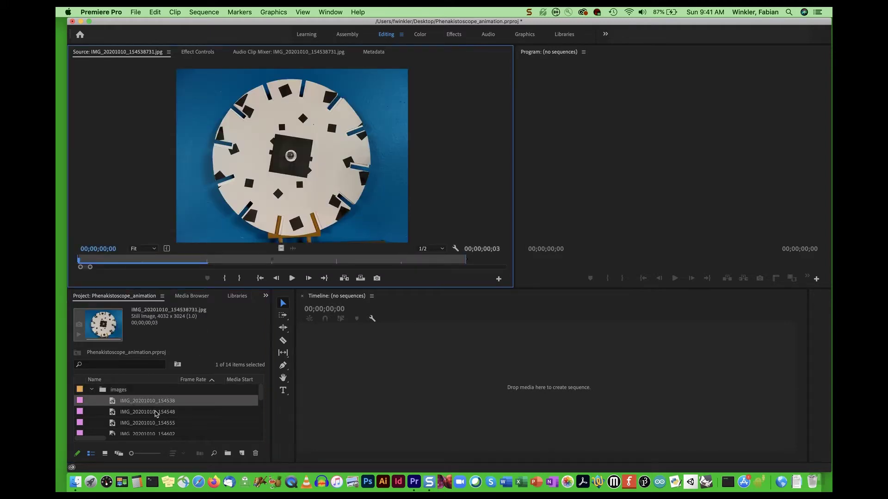
pyautogui.click(155, 412)
pyautogui.click(146, 424)
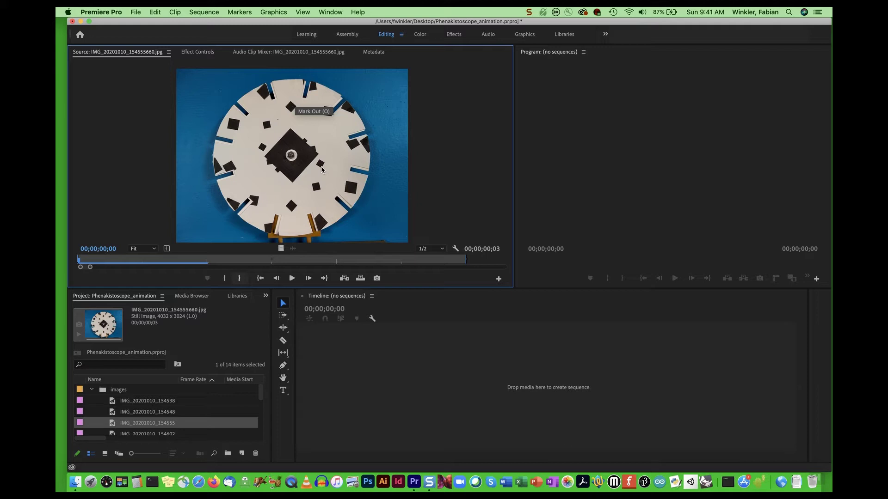
pyautogui.click(92, 390)
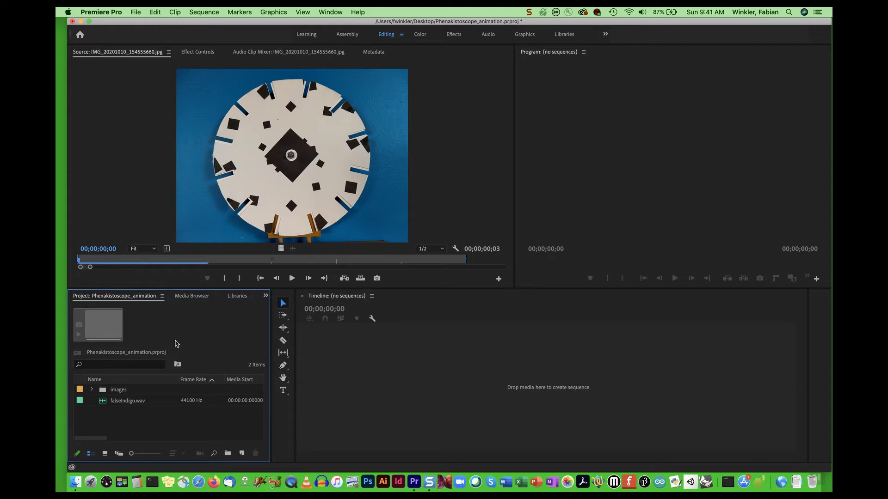
# Create a new sequence from the images bin and move the playhead through its first stills to frame 6.
pyautogui.click(104, 392)
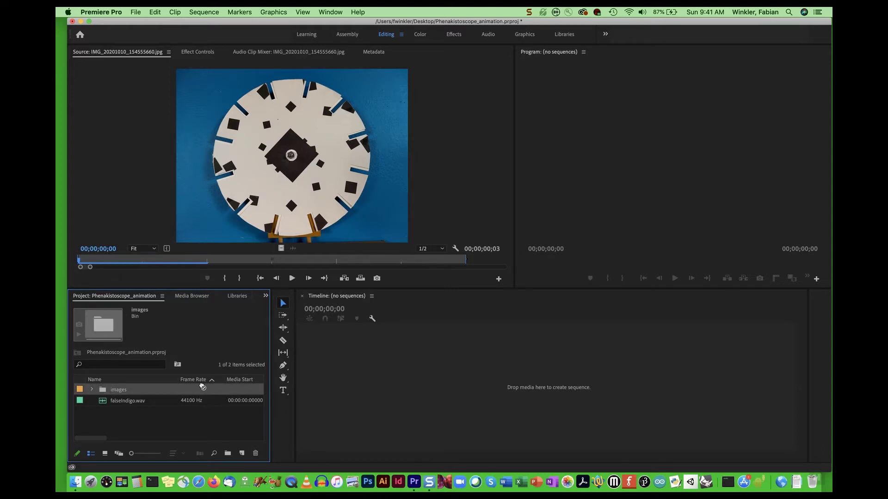
pyautogui.moveTo(243, 424); pyautogui.dragTo(243, 455)
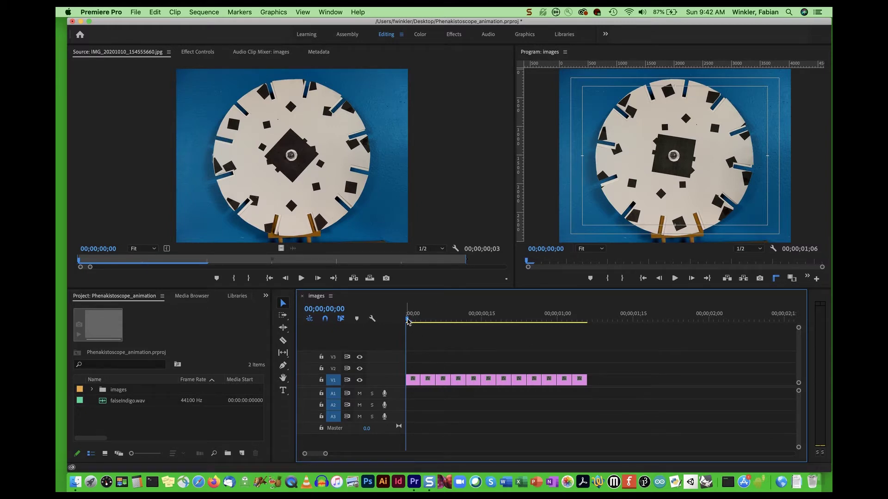
pyautogui.click(421, 319)
pyautogui.click(435, 319)
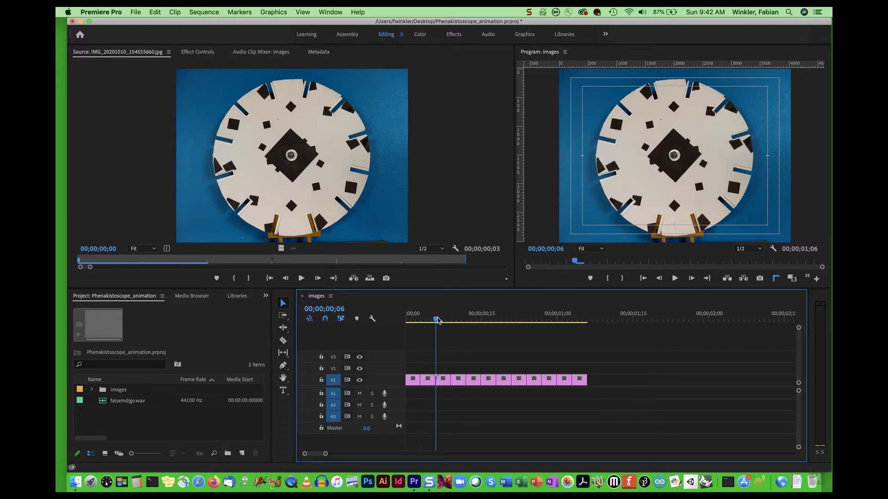
# Move the playhead through the following stills to frame 27 and open the images bin in its own window.
pyautogui.click(451, 319)
pyautogui.click(467, 320)
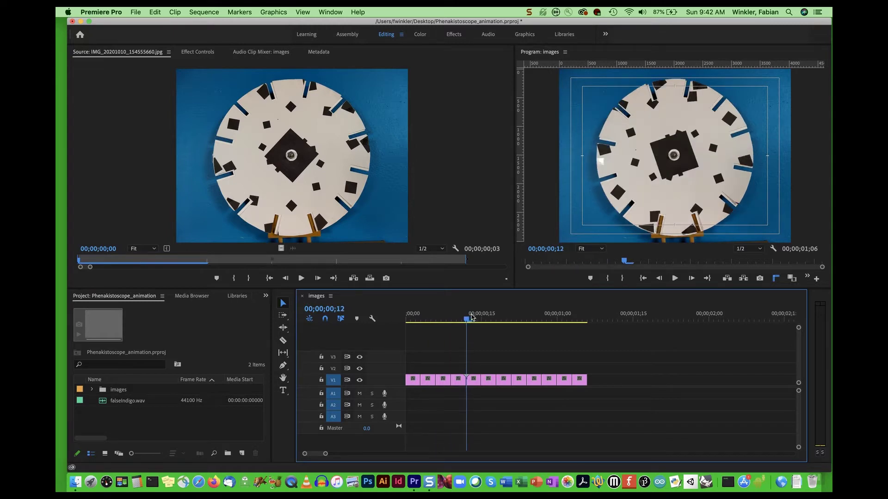
pyautogui.click(481, 319)
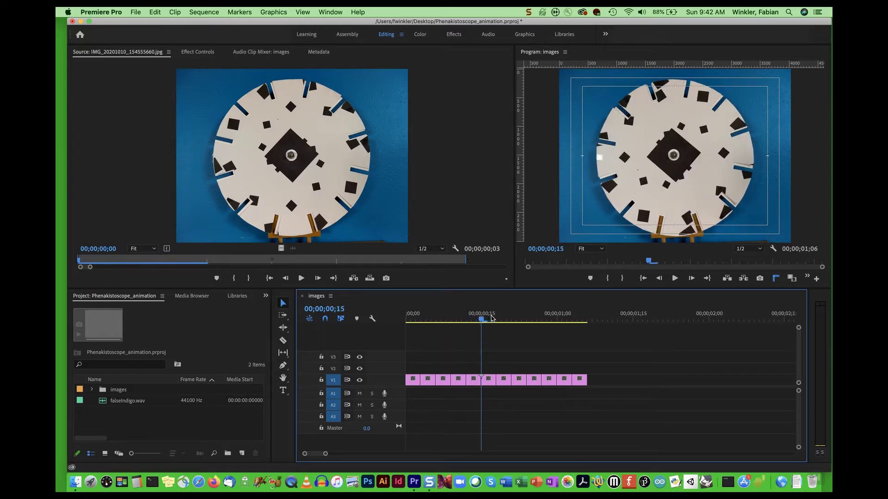
pyautogui.click(497, 319)
pyautogui.click(514, 319)
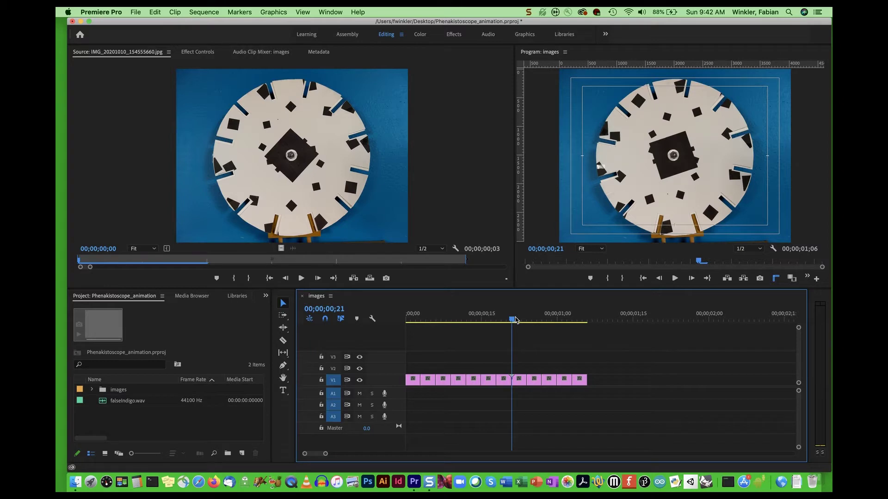
pyautogui.click(526, 319)
pyautogui.click(542, 319)
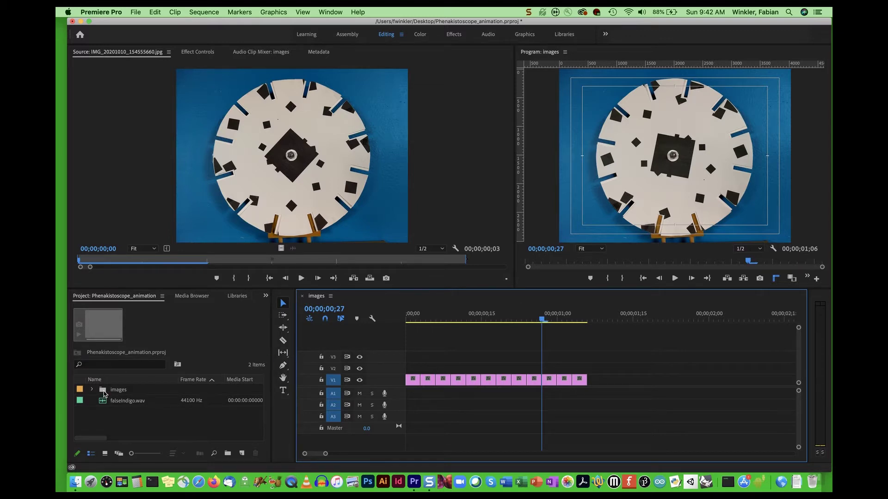
pyautogui.doubleClick(104, 391)
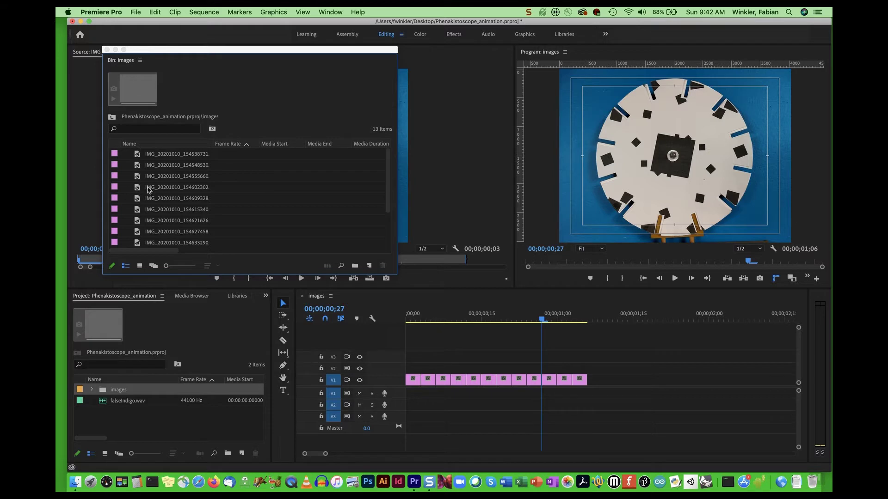
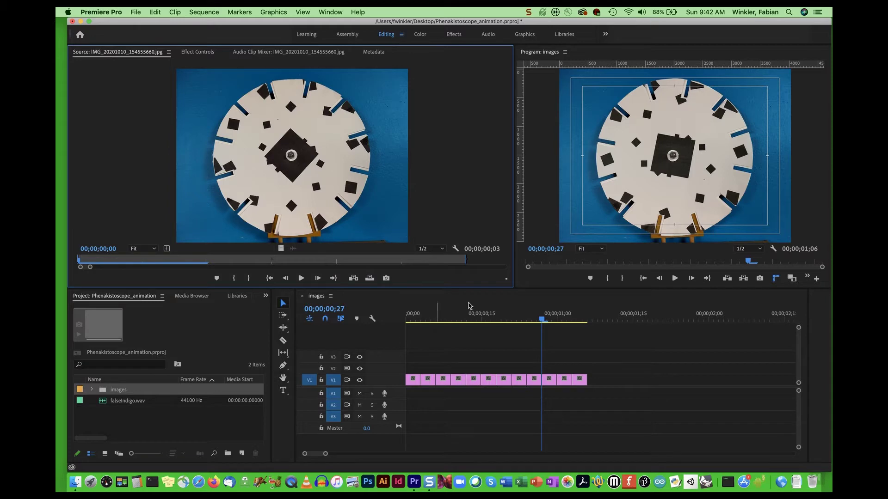
# Play the images sequence from its start to its end and move the playhead back to frame 6.
pyautogui.moveTo(512, 320); pyautogui.dragTo(405, 325)
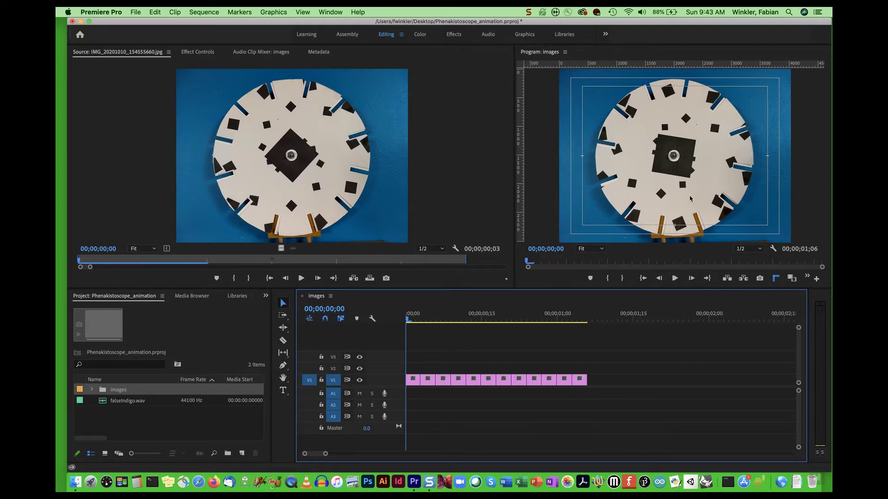
pyautogui.click(675, 279)
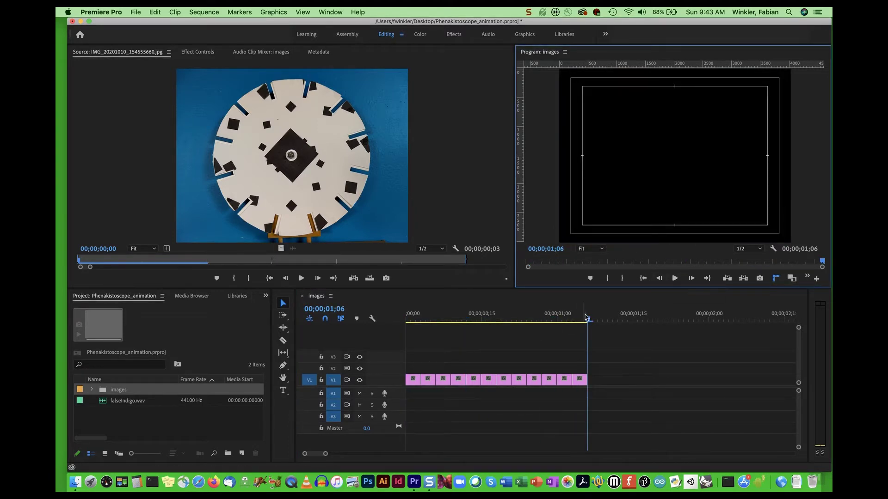
pyautogui.moveTo(589, 322); pyautogui.dragTo(440, 330)
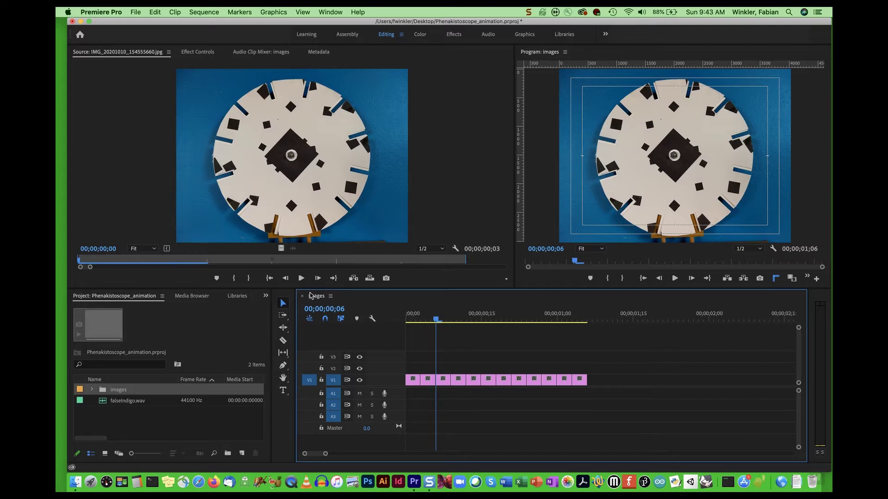
# Rename the images sequence inside the images bin as original_sequence and close the bin window.
pyautogui.doubleClick(103, 391)
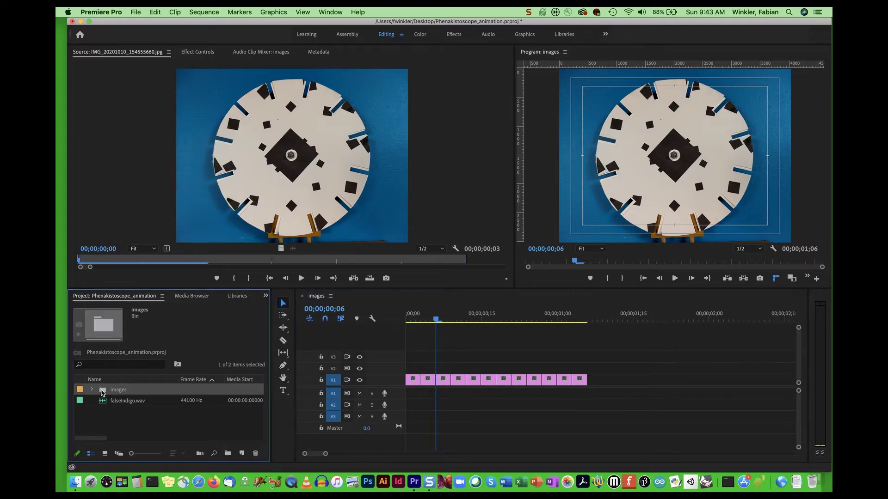
pyautogui.moveTo(390, 161); pyautogui.dragTo(390, 195)
pyautogui.click(154, 243)
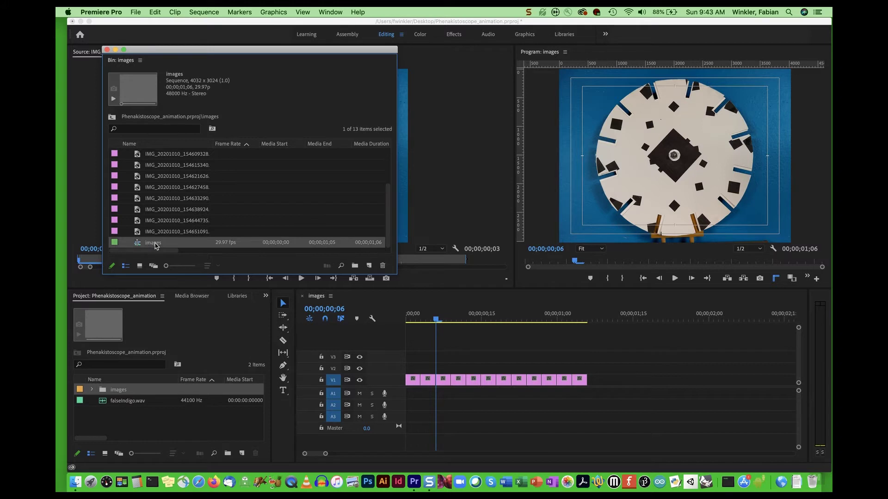
pyautogui.click(154, 242)
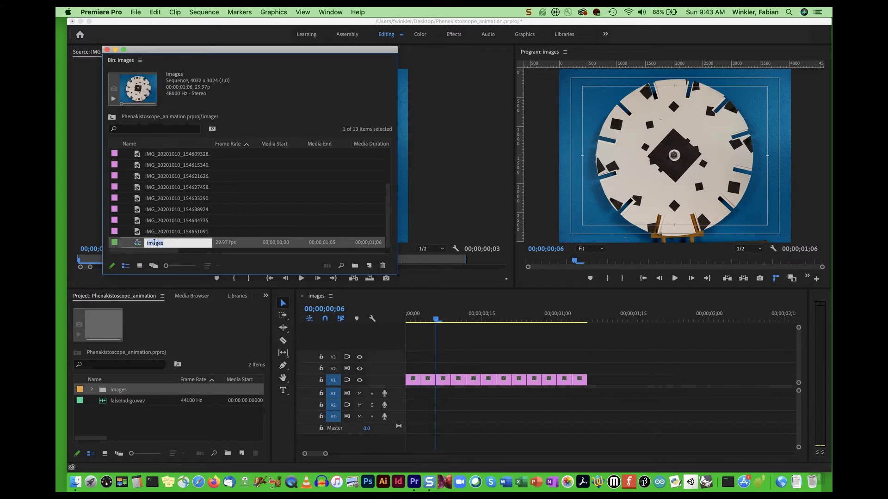
pyautogui.write('original_sequence')
pyautogui.click(107, 50)
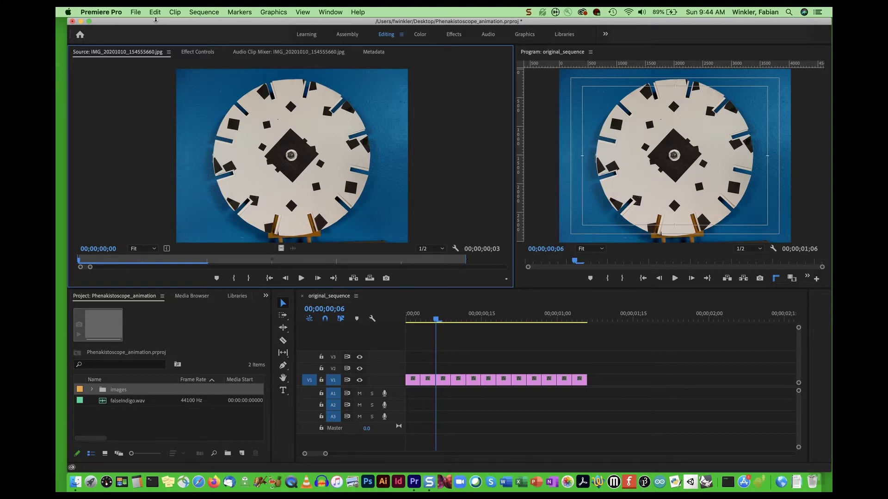
# Create a new sequence with the Digital SLR 1080p preset DSLR 1080p30.
pyautogui.click(136, 13)
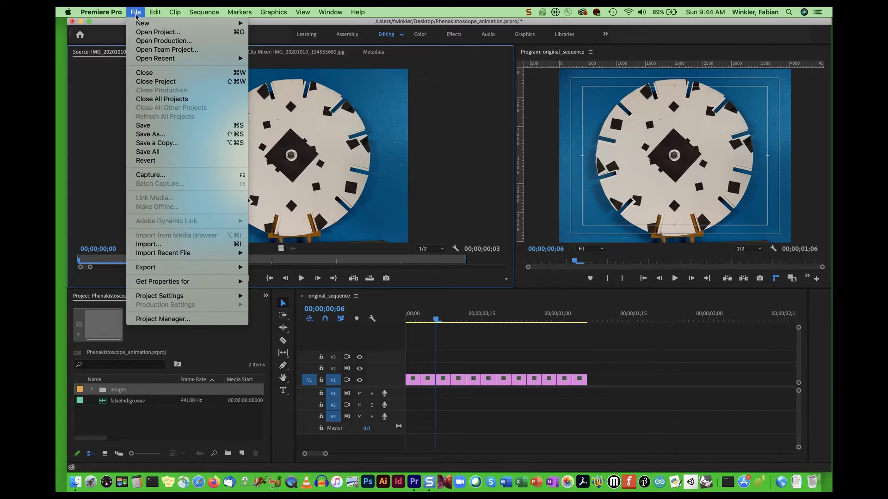
pyautogui.moveTo(139, 24)
pyautogui.click(275, 52)
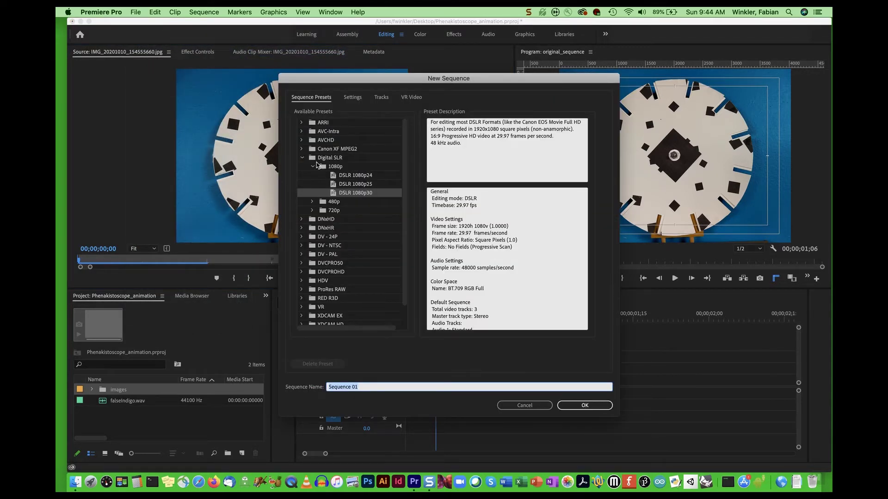
pyautogui.click(303, 158)
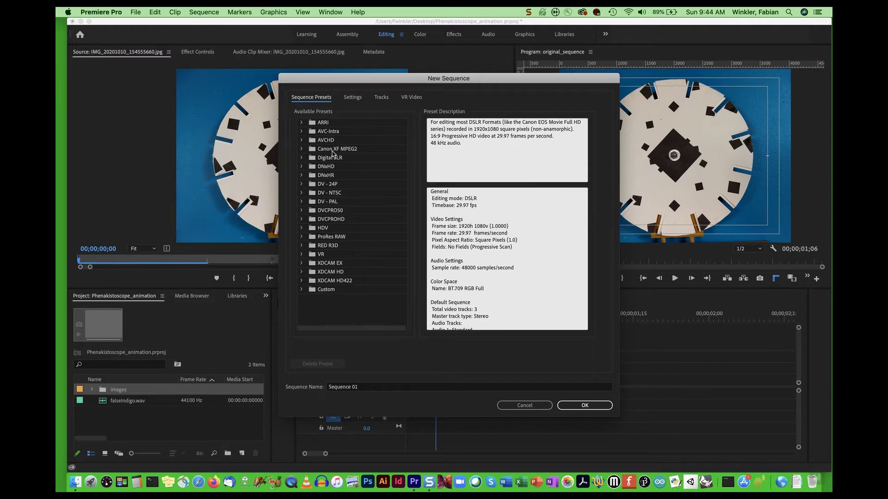
pyautogui.click(302, 159)
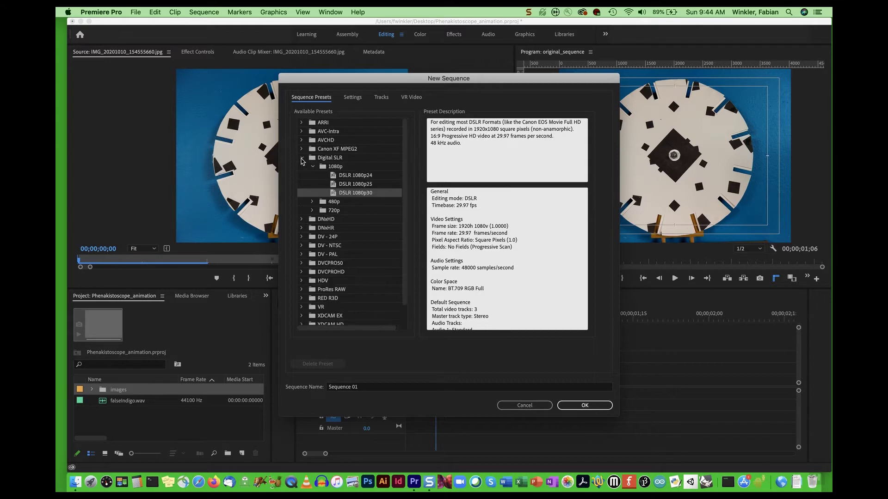
pyautogui.click(313, 167)
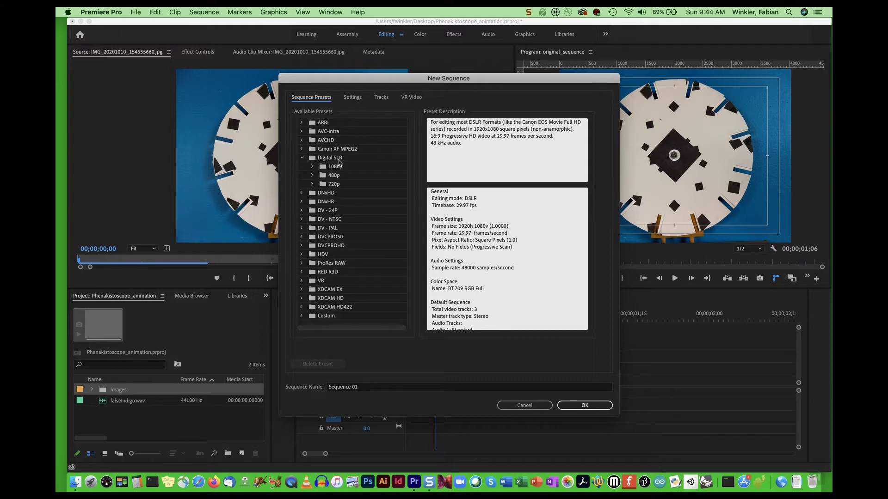
pyautogui.click(312, 168)
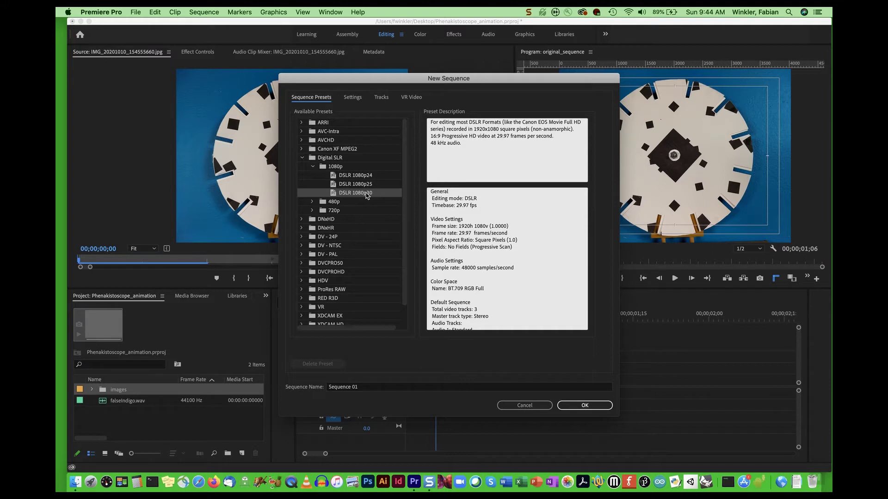
pyautogui.moveTo(479, 206); pyautogui.dragTo(456, 206)
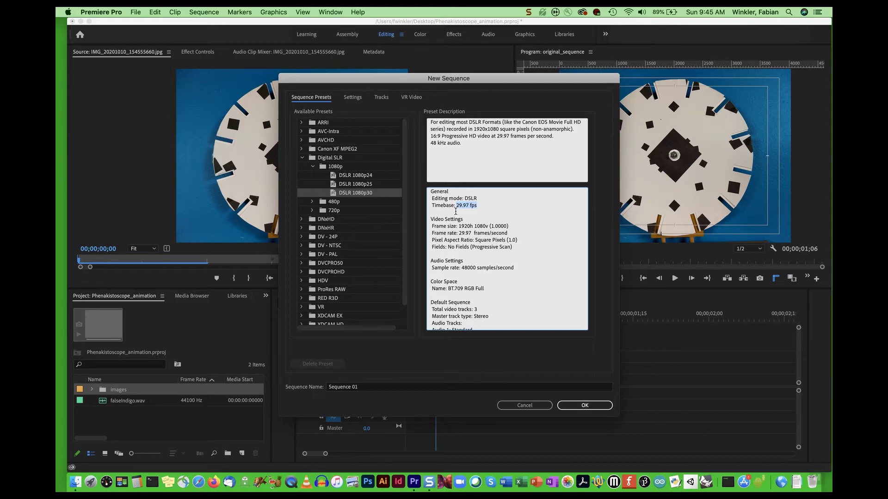
pyautogui.click(581, 407)
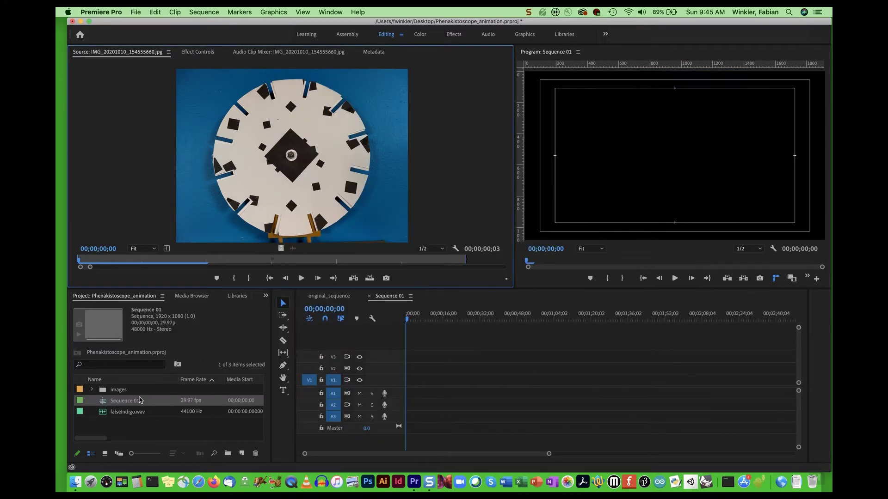
# Rename the new sequence as final_sequence and open the images bin in its own window at original_sequence.
pyautogui.click(121, 401)
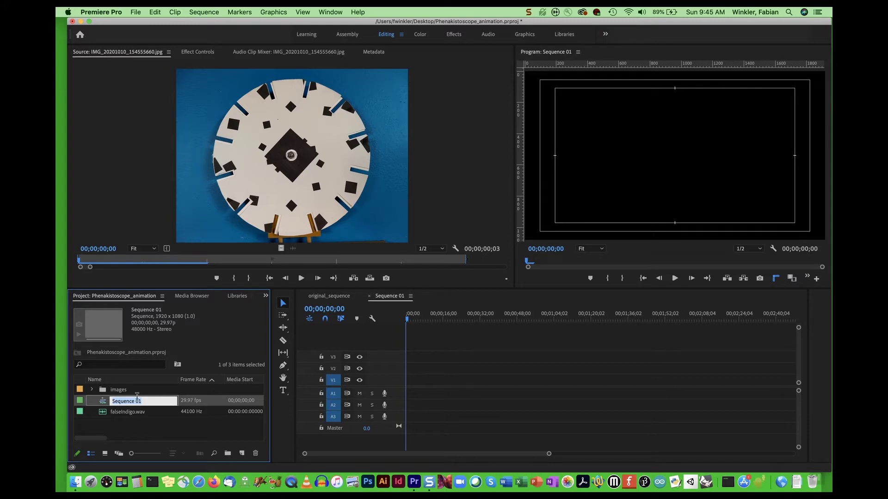
pyautogui.write('final_sequence')
pyautogui.press('Return')
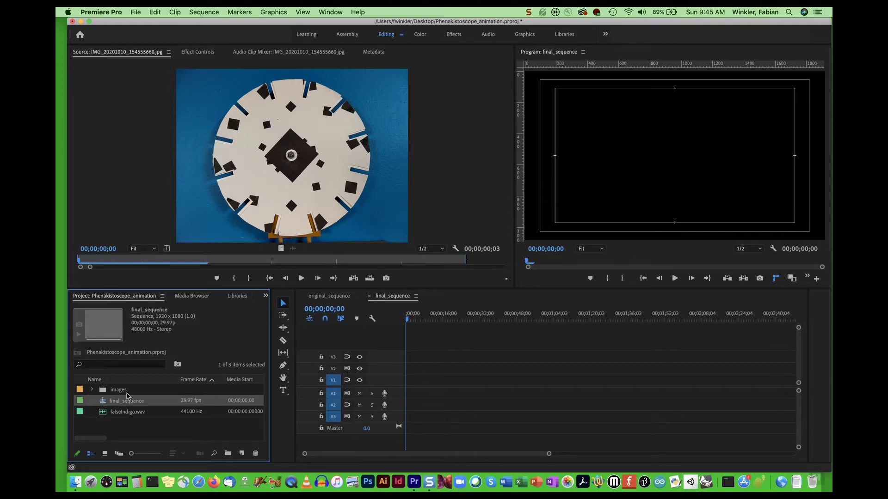
pyautogui.doubleClick(103, 392)
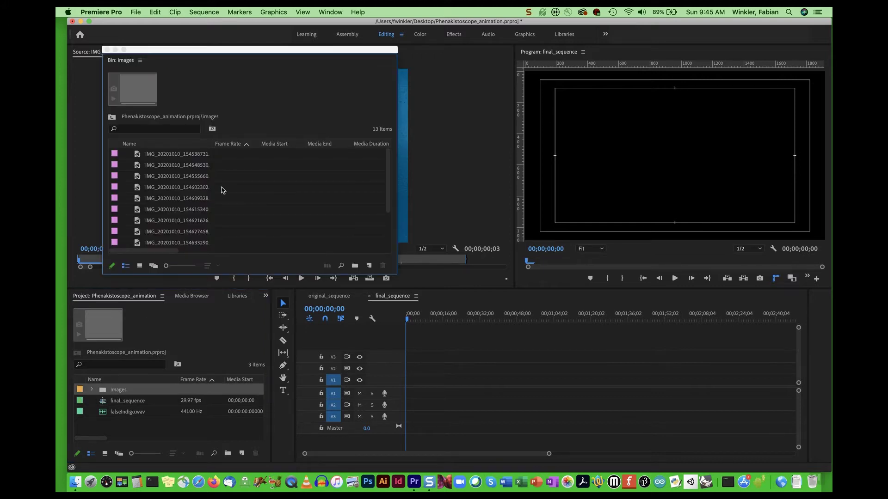
pyautogui.moveTo(391, 159); pyautogui.dragTo(388, 189)
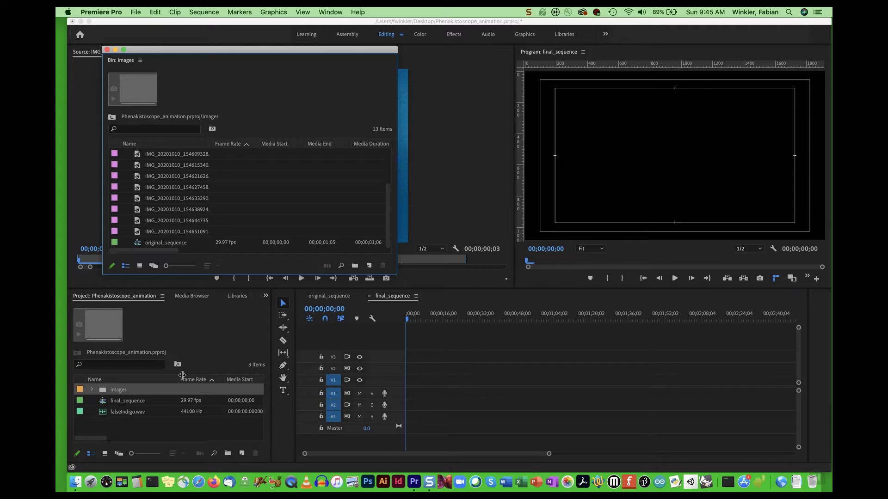
# Close final_sequence in the timeline and reopen it from the project.
pyautogui.click(416, 297)
pyautogui.moveTo(416, 300)
pyautogui.click(433, 266)
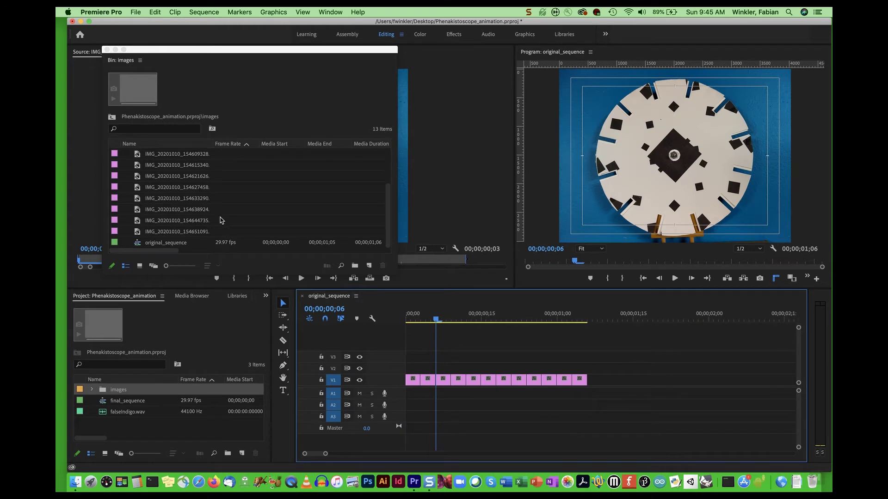
pyautogui.doubleClick(105, 402)
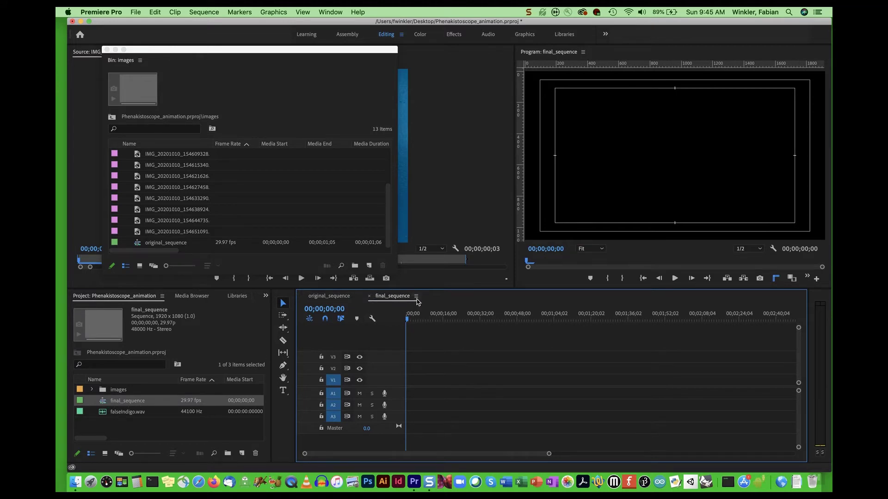
# With sequences set to insert as nests, place original_sequence at the start of V1 in final_sequence and close the images bin.
pyautogui.click(310, 319)
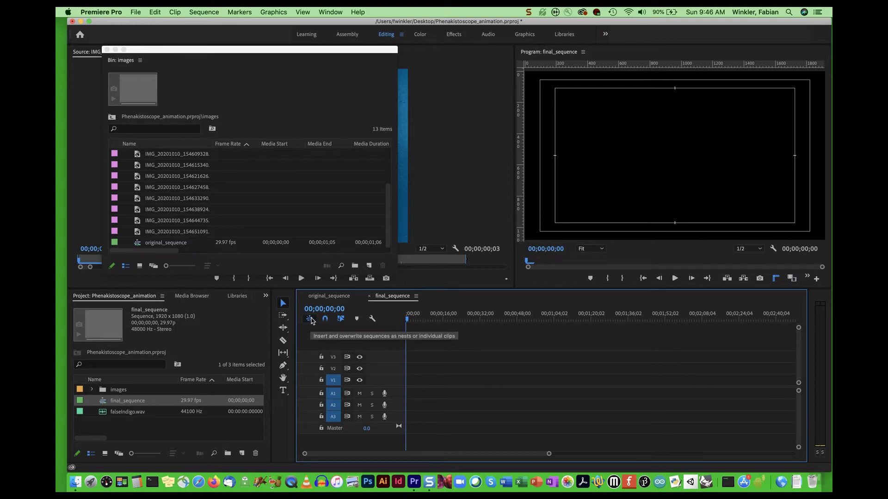
pyautogui.click(310, 320)
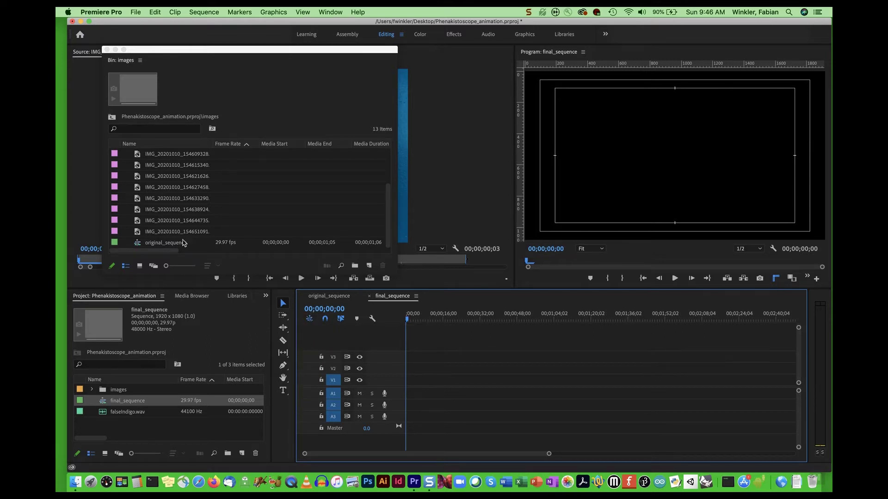
pyautogui.click(141, 245)
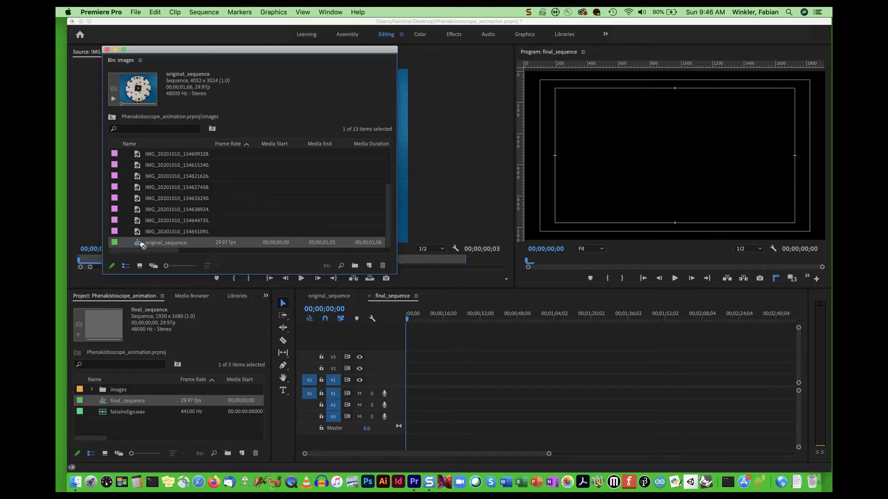
pyautogui.moveTo(143, 245); pyautogui.dragTo(407, 389)
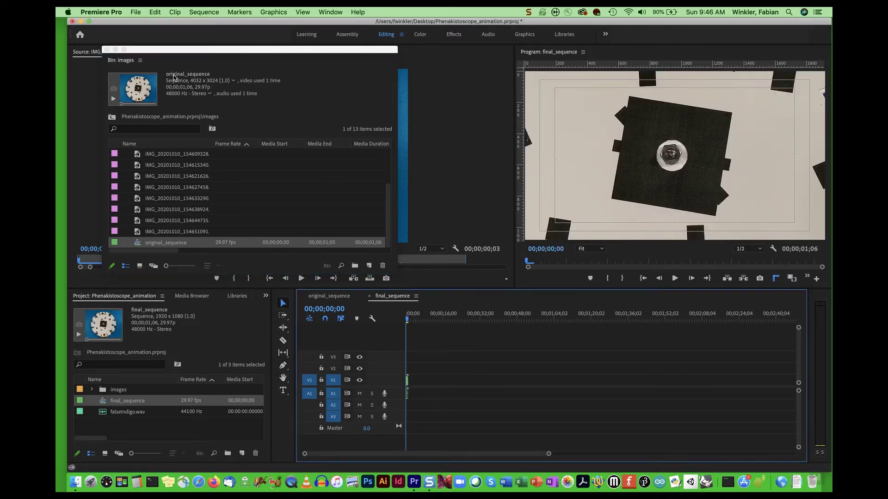
pyautogui.click(106, 52)
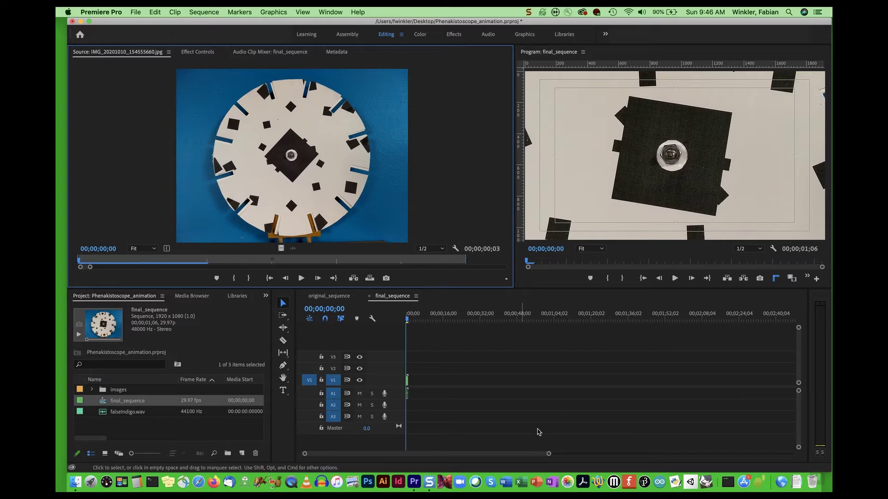
# Zoom the timeline in on the nested original_sequence clip and back out to a range of about 36 seconds.
pyautogui.moveTo(548, 455); pyautogui.dragTo(570, 455)
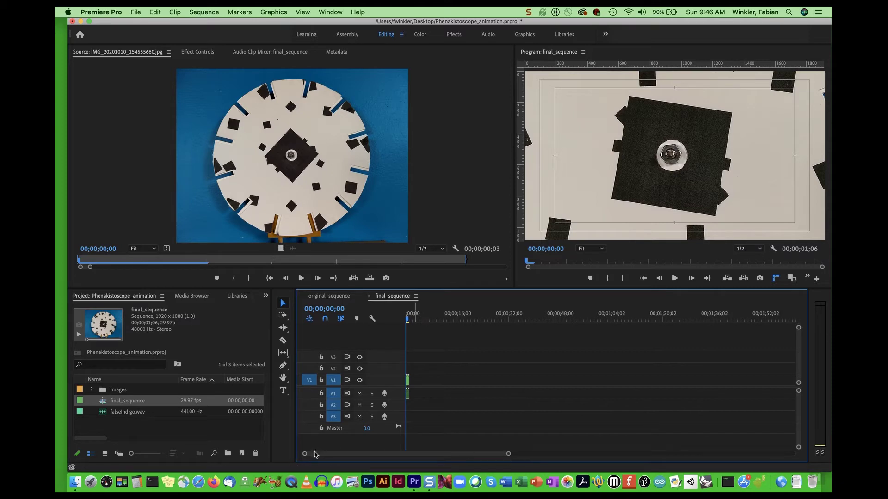
pyautogui.hscroll(3, 333, 456)
pyautogui.hscroll(-3, 333, 457)
pyautogui.moveTo(304, 457); pyautogui.dragTo(341, 454)
pyautogui.moveTo(437, 455); pyautogui.dragTo(326, 455)
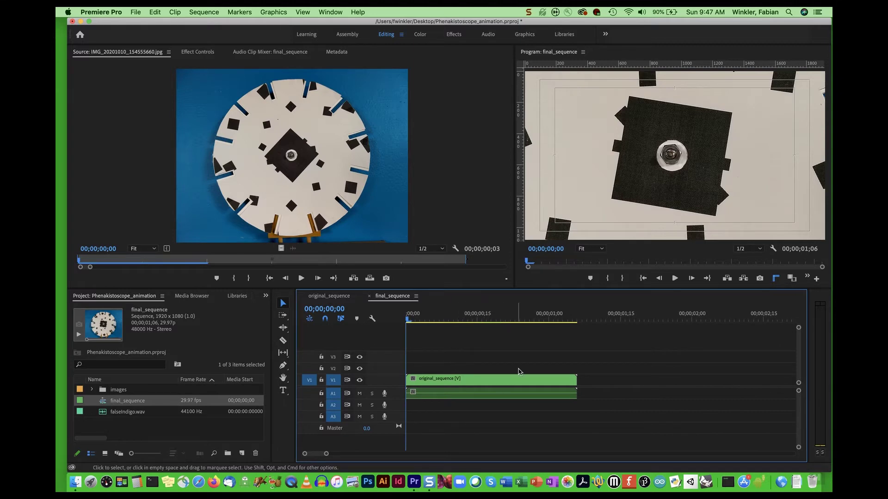
pyautogui.moveTo(326, 454); pyautogui.dragTo(413, 455)
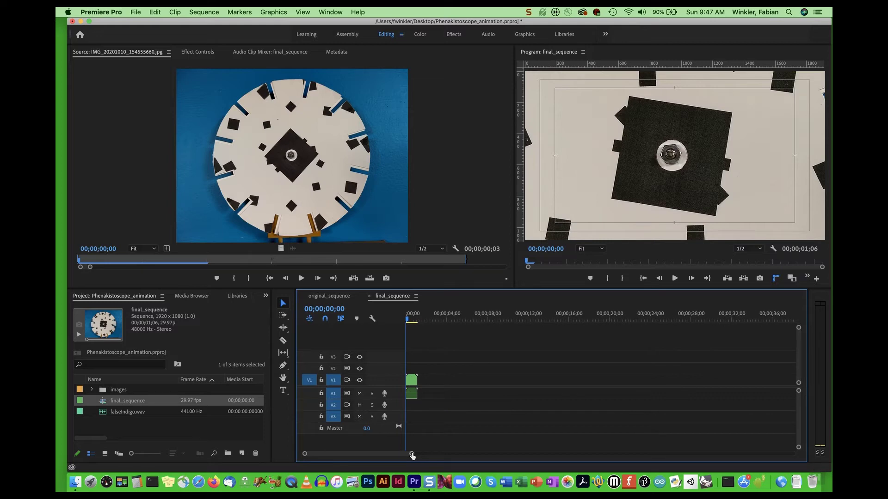
# Unlink the nested original_sequence clip in final_sequence and delete its audio part from A1, keeping the video.
pyautogui.moveTo(413, 456); pyautogui.dragTo(364, 455)
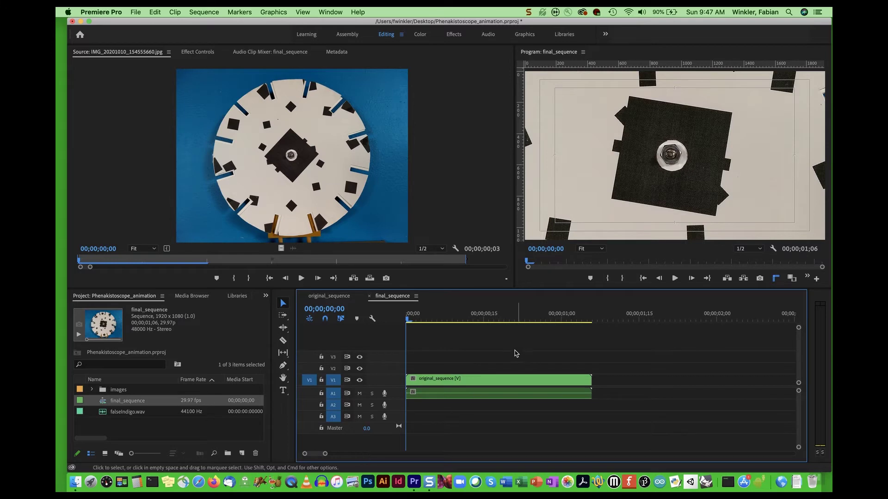
pyautogui.click(451, 380)
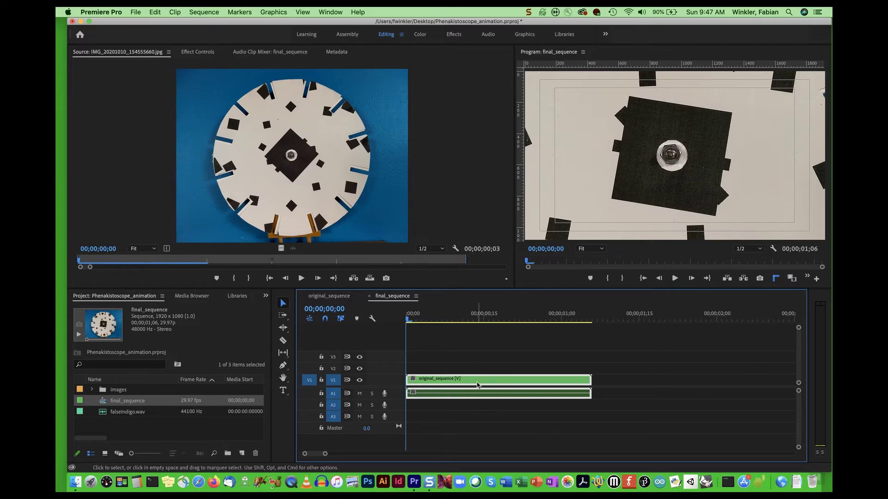
pyautogui.click(175, 12)
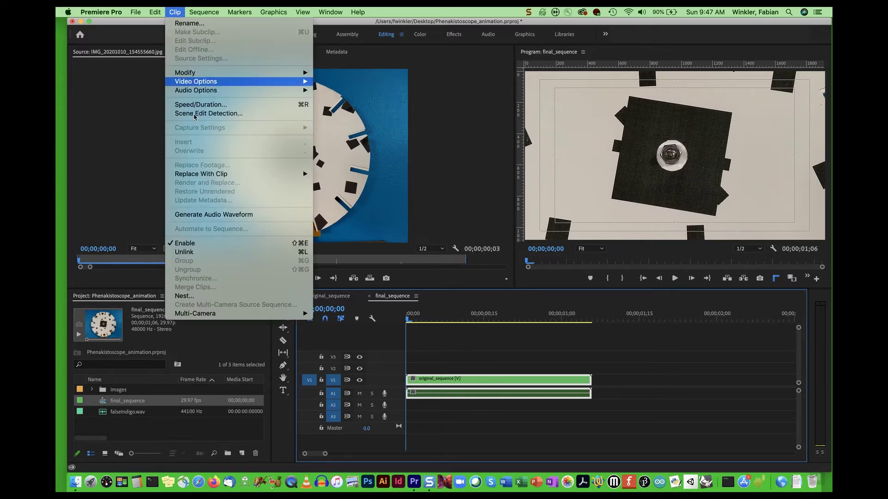
pyautogui.click(185, 252)
pyautogui.click(531, 391)
pyautogui.click(520, 382)
pyautogui.click(521, 394)
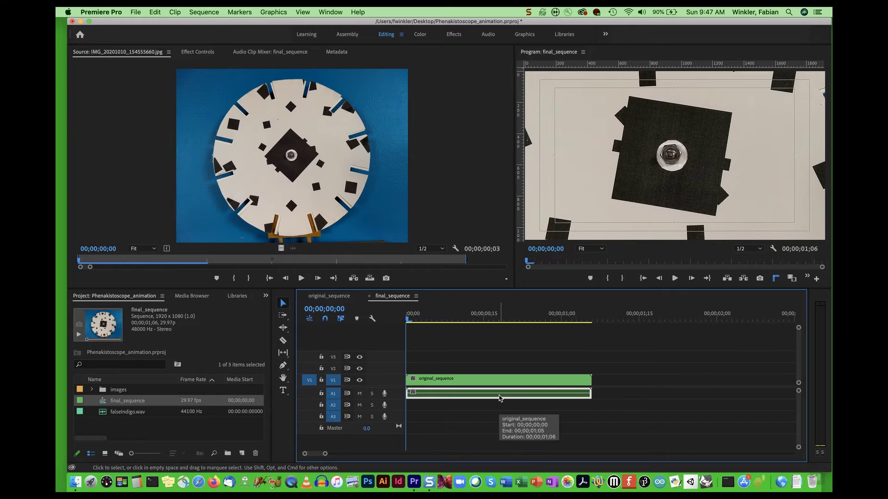
pyautogui.press('Delete')
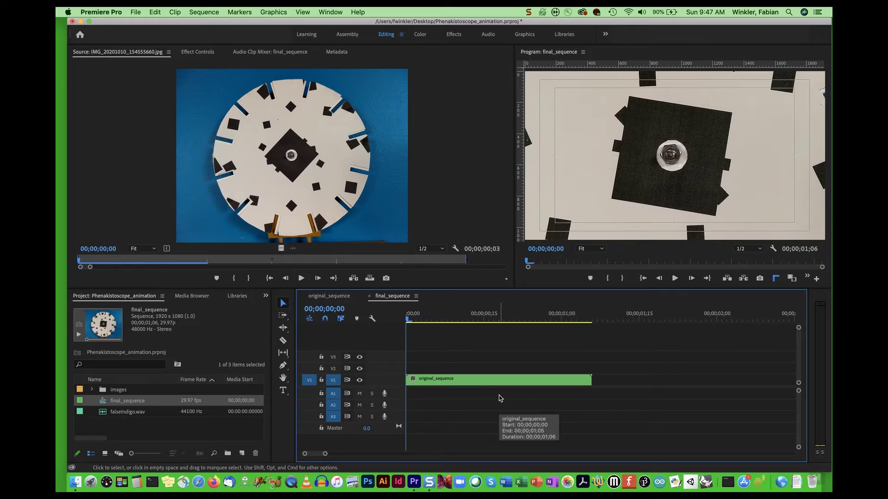
# Set the nested original_sequence clip's scale to 38 and its vertical position to 546 so the whole disc fits the frame.
pyautogui.click(491, 383)
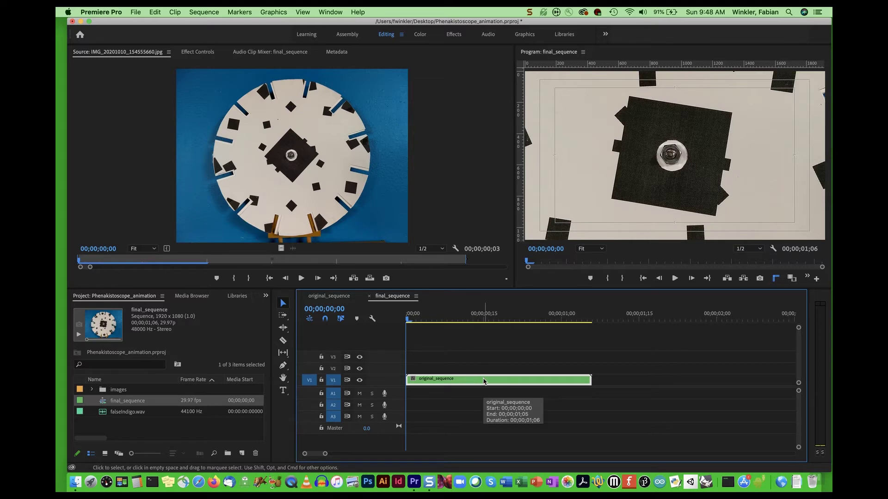
pyautogui.click(200, 54)
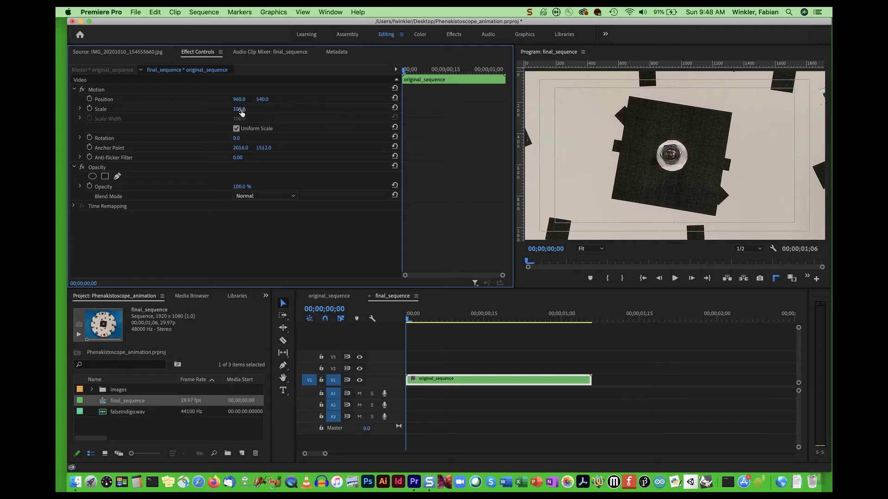
pyautogui.moveTo(239, 108); pyautogui.dragTo(197, 109)
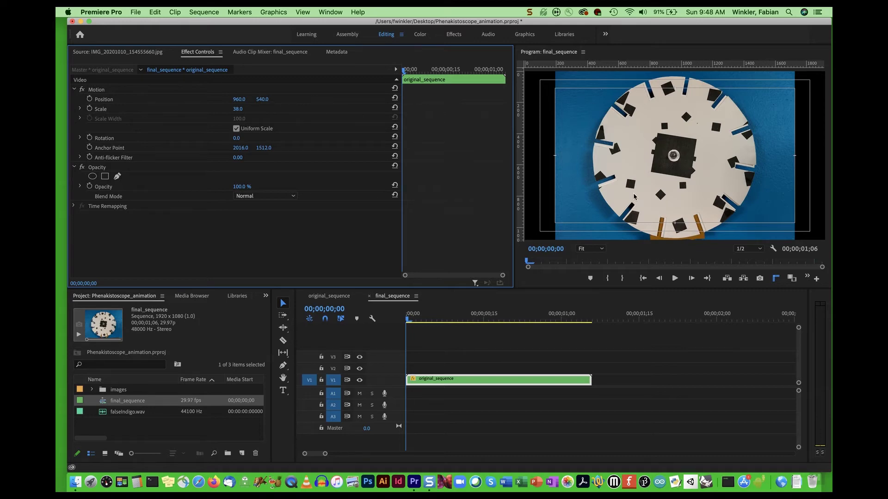
pyautogui.moveTo(261, 99); pyautogui.dragTo(266, 100)
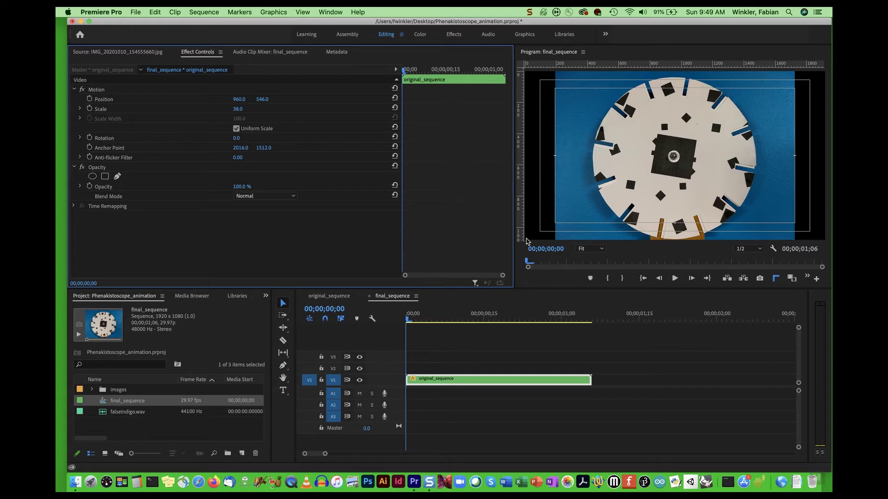
# Copy the scaled original_sequence clip and paste it on V1 directly after the first one, at 00;00;01;06.
pyautogui.click(479, 385)
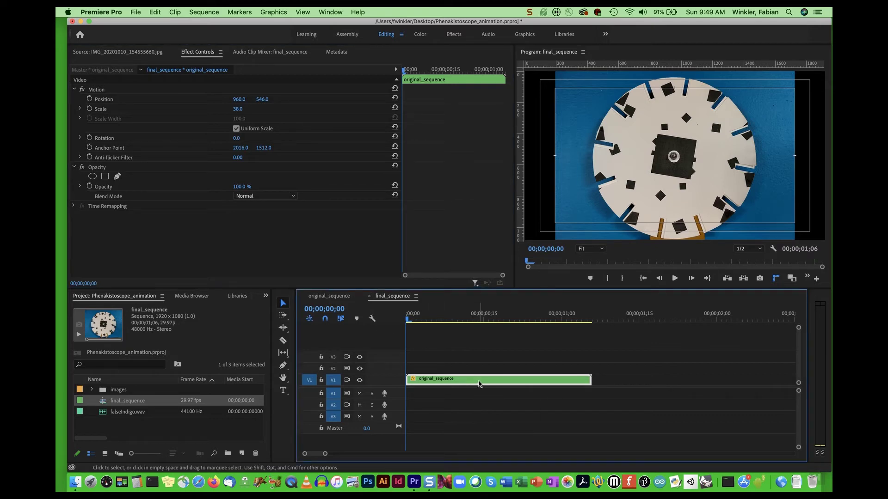
pyautogui.click(156, 13)
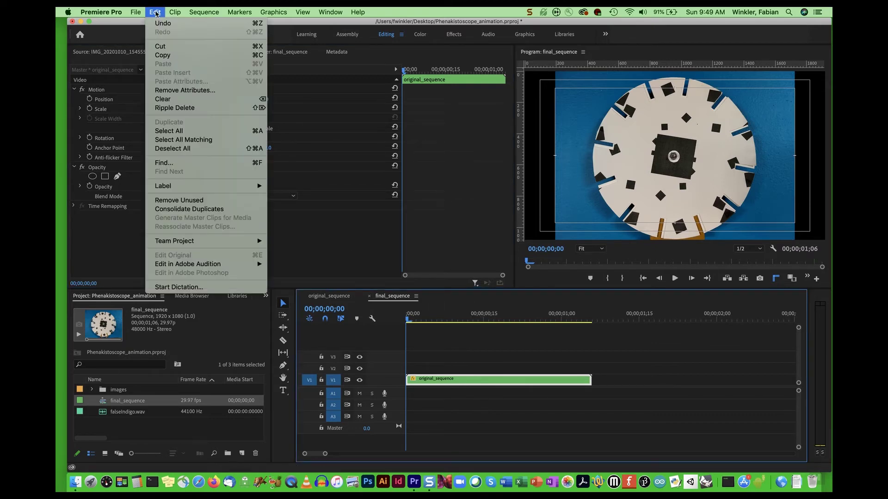
pyautogui.click(159, 56)
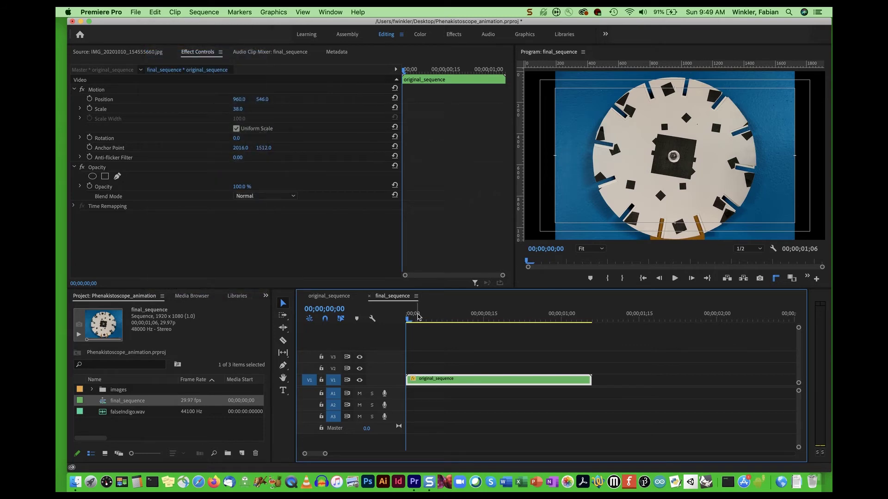
pyautogui.moveTo(517, 311); pyautogui.dragTo(590, 325)
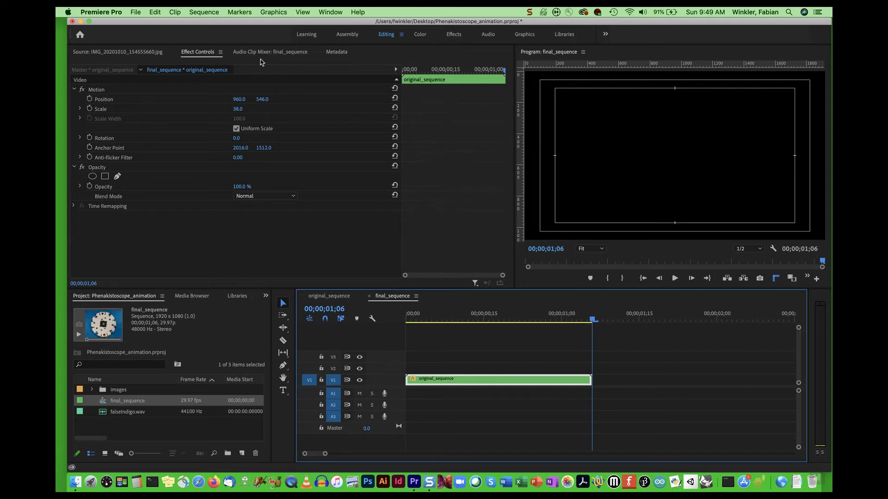
pyautogui.click(157, 13)
pyautogui.click(163, 64)
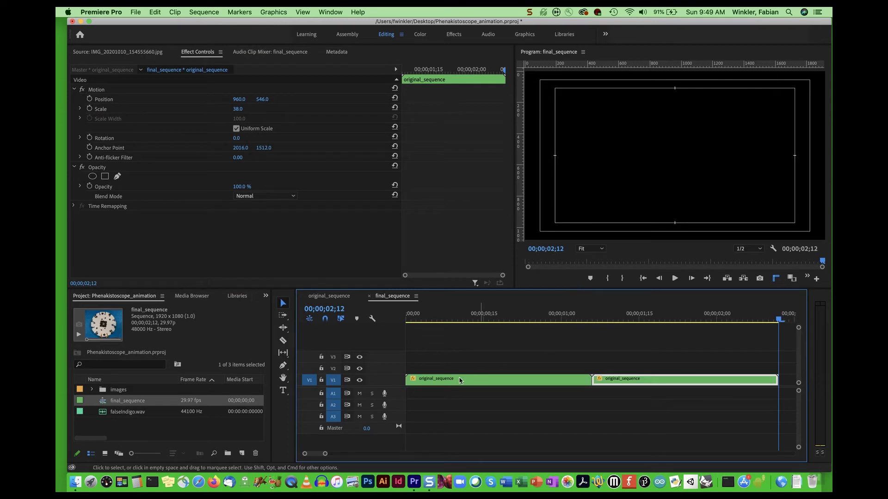
# Paste eleven more copies of the original_sequence clip end to end on V1, extending final_sequence to 00;00;15;18.
pyautogui.moveTo(325, 454); pyautogui.dragTo(359, 455)
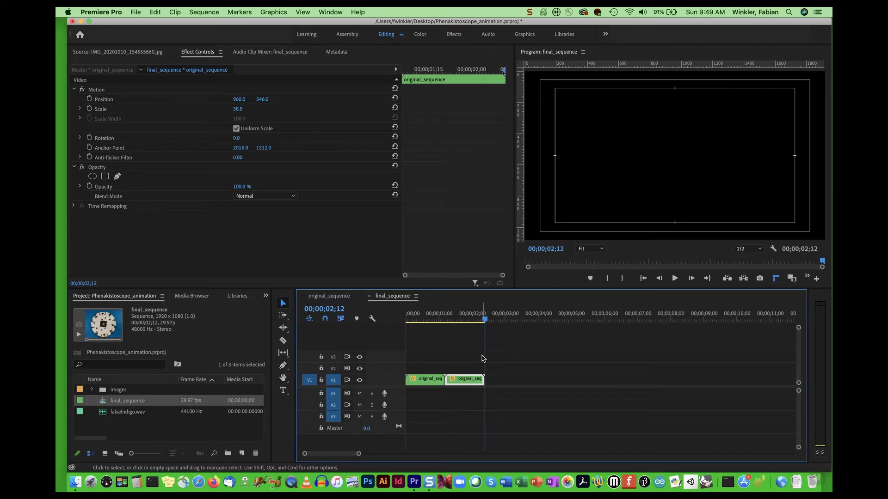
pyautogui.press('super+v')
pyautogui.press('super+v')
pyautogui.press('super+v')
pyautogui.press('super+v')
pyautogui.press('super+v')
pyautogui.press('super+v')
pyautogui.press('super+v')
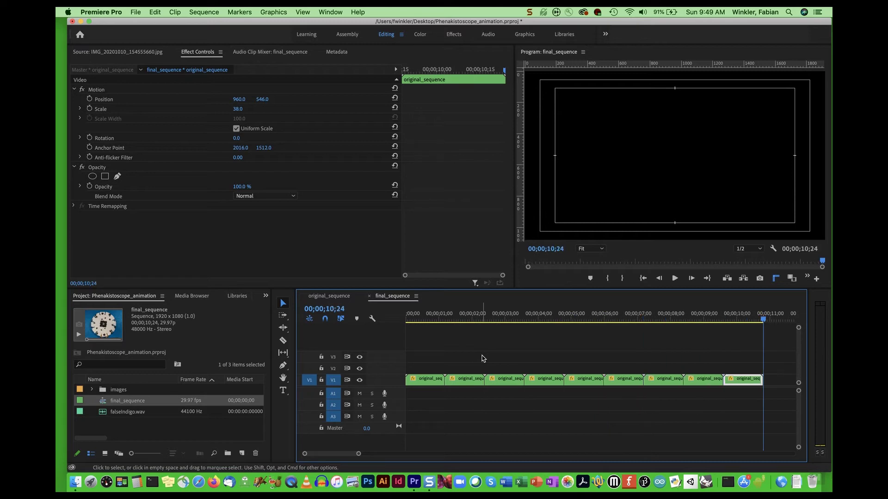
pyautogui.press('super+v')
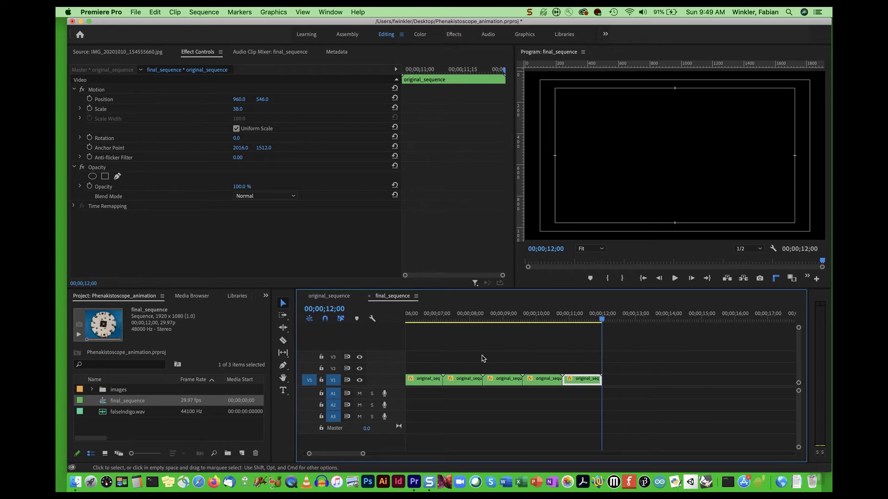
pyautogui.press('super+v')
pyautogui.press('super+v')
pyautogui.press('super+v')
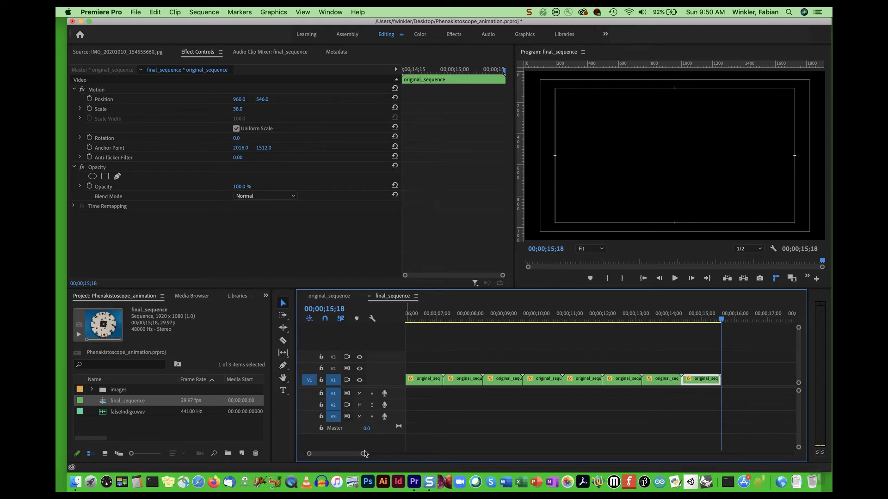
# Play the looped animation from the start of final_sequence for a few seconds and stop it.
pyautogui.moveTo(350, 455); pyautogui.dragTo(331, 456)
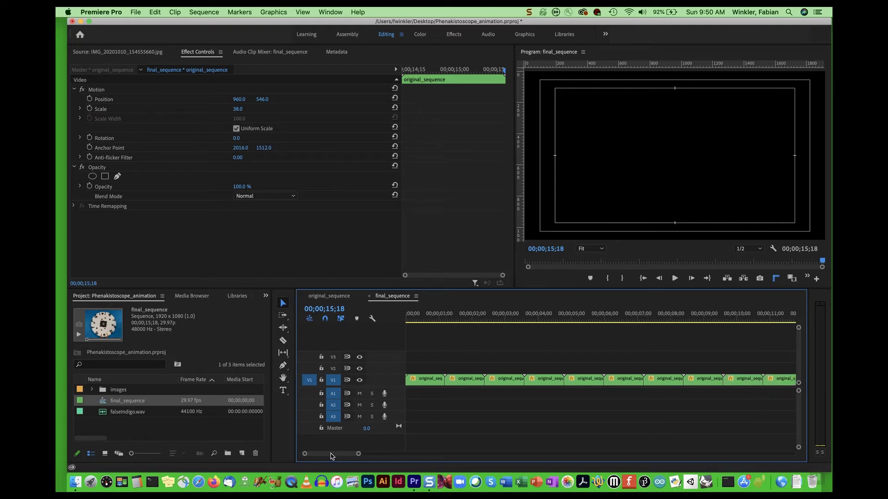
pyautogui.click(436, 317)
pyautogui.moveTo(437, 317); pyautogui.dragTo(402, 319)
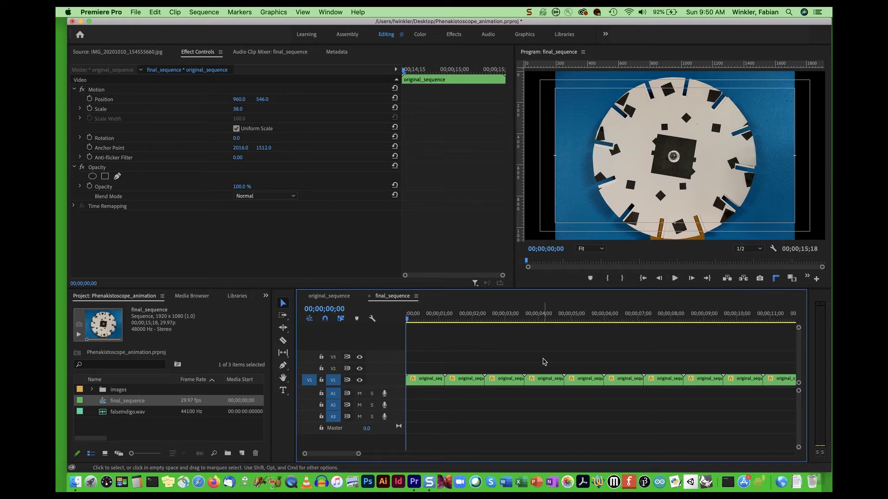
pyautogui.press('space')
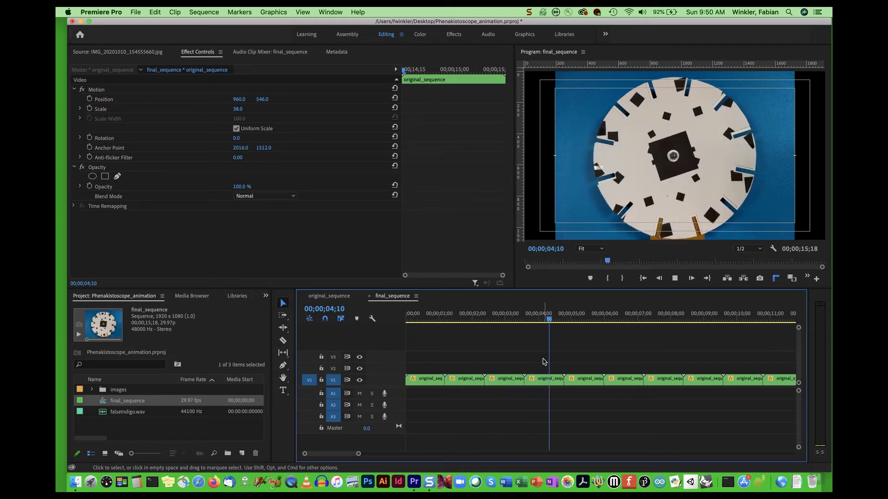
pyautogui.press('space')
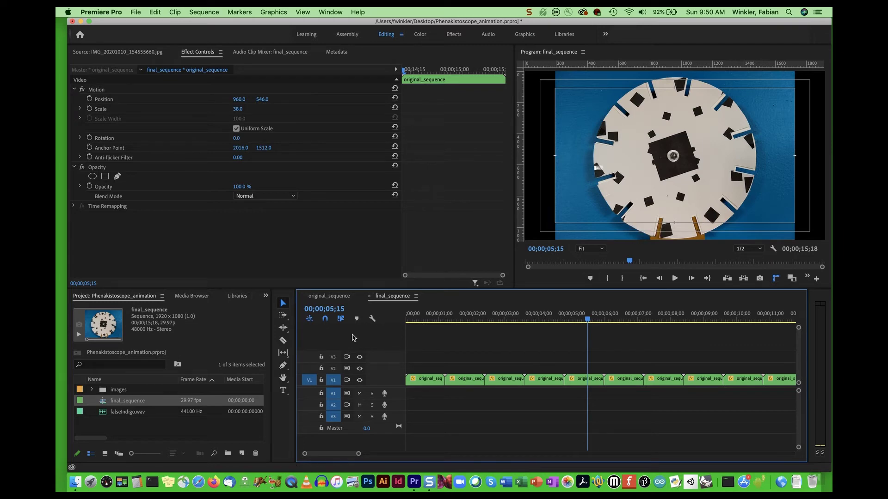
# Place falseIndigo.wav at the start of audio track A1 and fit the whole final_sequence in the timeline.
pyautogui.click(124, 413)
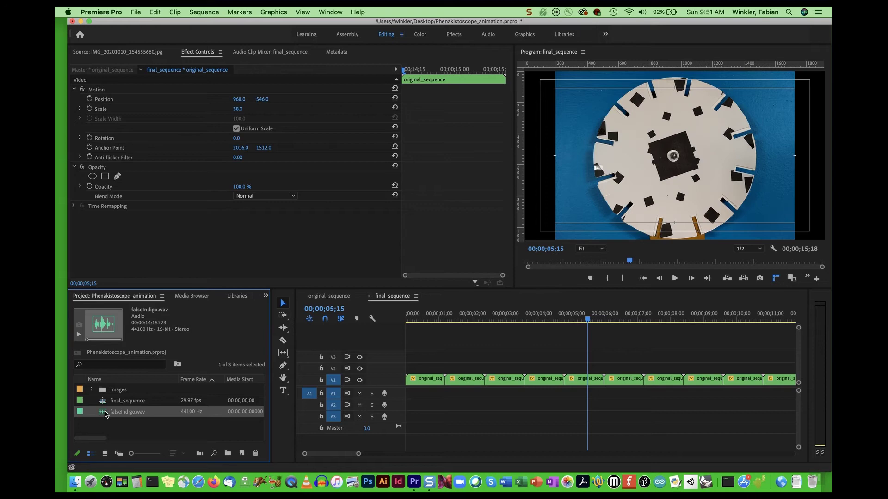
pyautogui.moveTo(111, 413); pyautogui.dragTo(398, 392)
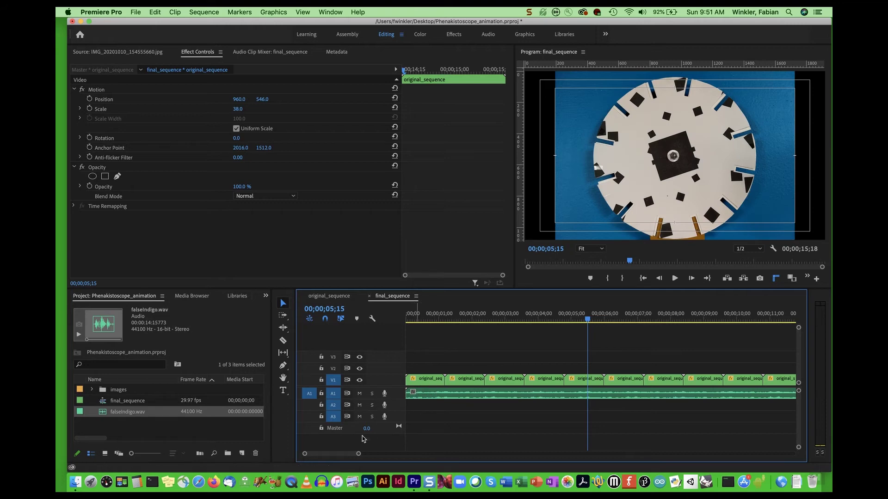
pyautogui.moveTo(359, 454); pyautogui.dragTo(372, 454)
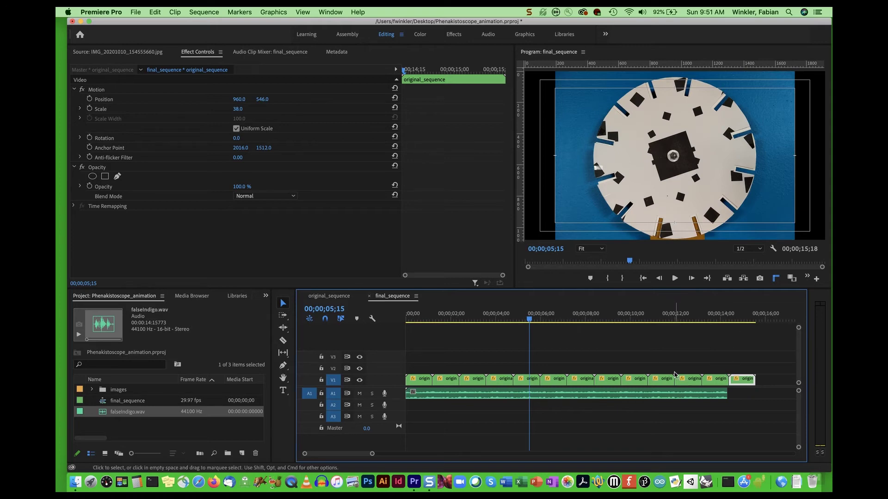
# Play final_sequence from the beginning to check the animation together with the sound, and stop playback.
pyautogui.moveTo(530, 319); pyautogui.dragTo(406, 325)
pyautogui.click(675, 279)
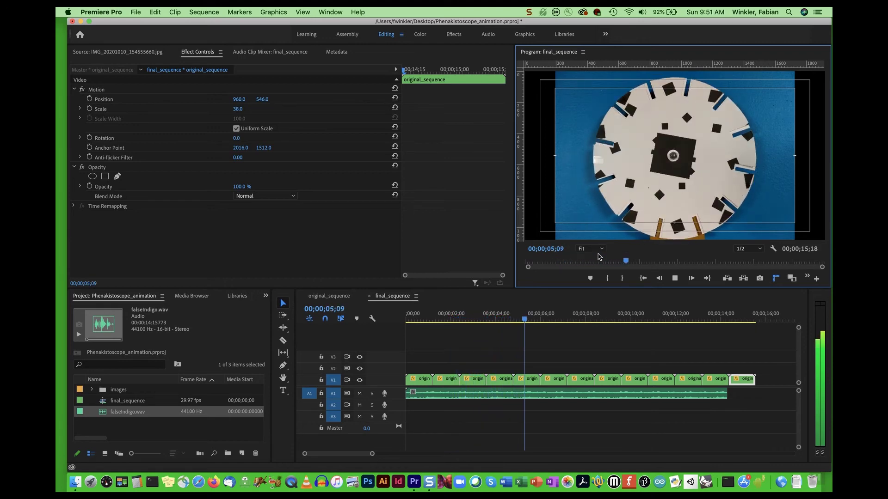
pyautogui.click(675, 278)
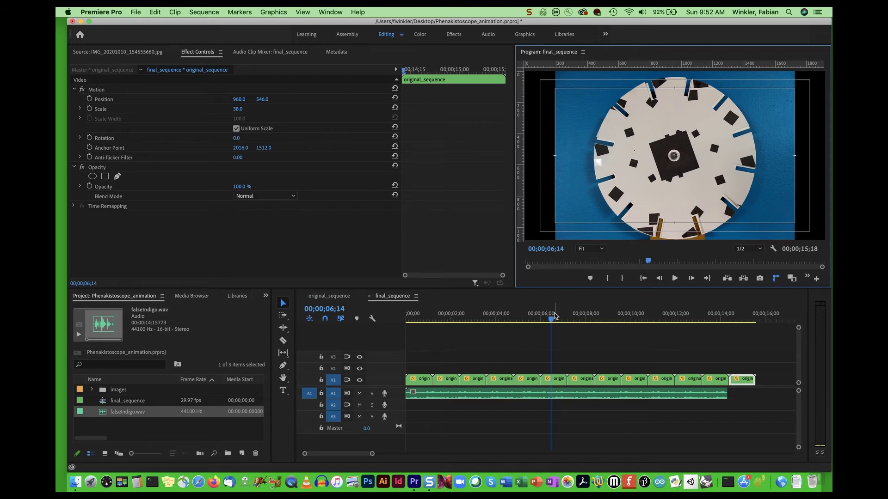
# Mark the In point at 00;00;00;00 and the Out point at 00;00;14;10, where the sound clip ends.
pyautogui.click(540, 322)
pyautogui.moveTo(540, 322); pyautogui.dragTo(406, 330)
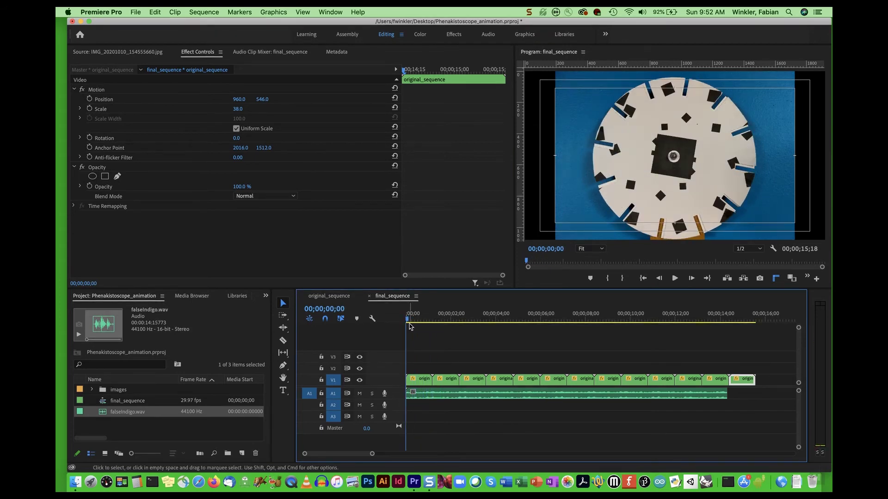
pyautogui.click(608, 277)
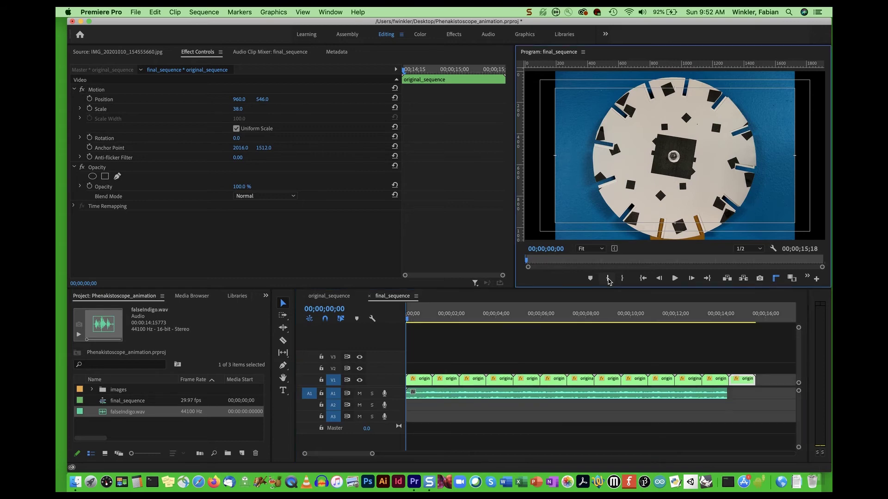
pyautogui.moveTo(407, 320); pyautogui.dragTo(727, 322)
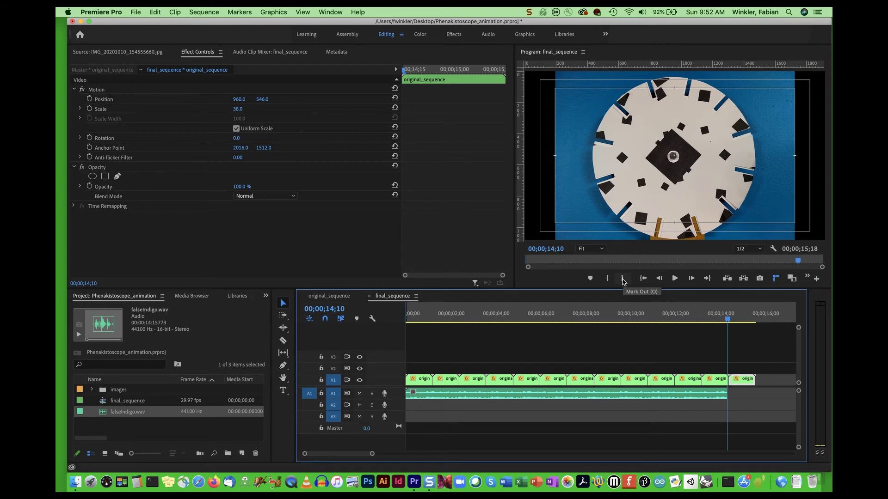
pyautogui.click(622, 279)
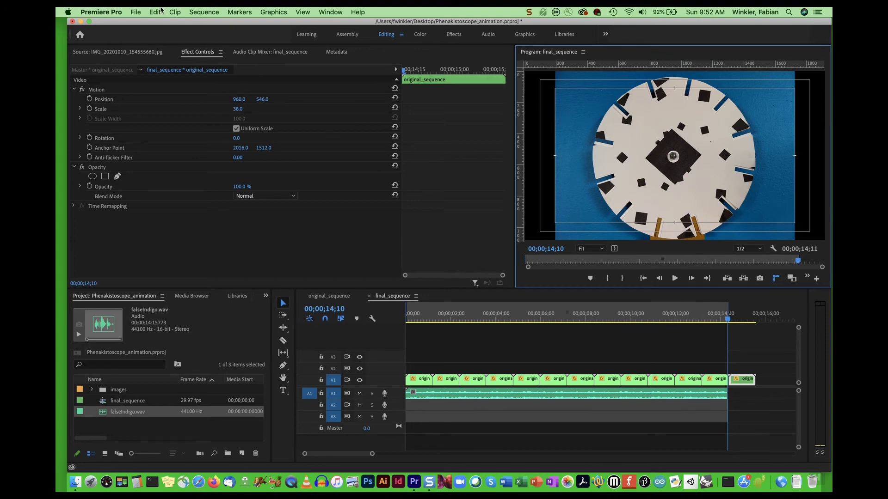
# Open the media export settings for final_sequence, reposition and enlarge the dialog, and choose H.264 as the format.
pyautogui.click(137, 11)
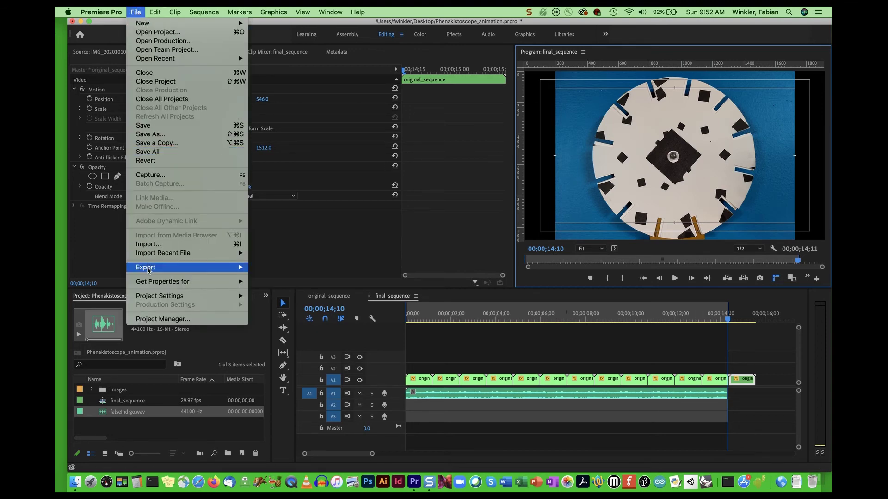
pyautogui.moveTo(148, 271)
pyautogui.click(266, 271)
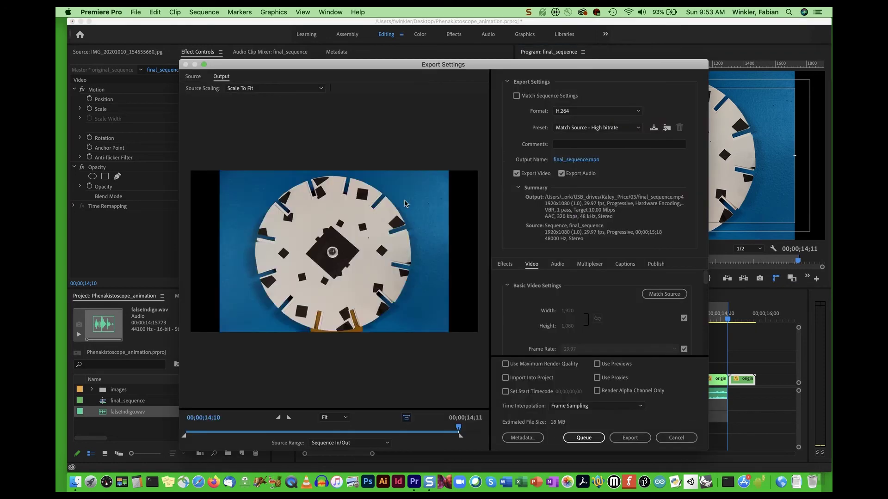
pyautogui.moveTo(464, 66); pyautogui.dragTo(417, 29)
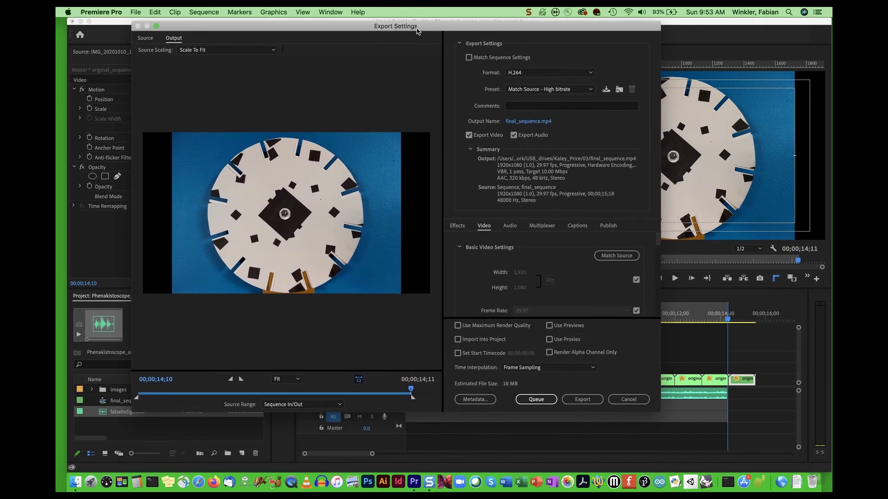
pyautogui.moveTo(664, 417); pyautogui.dragTo(686, 452)
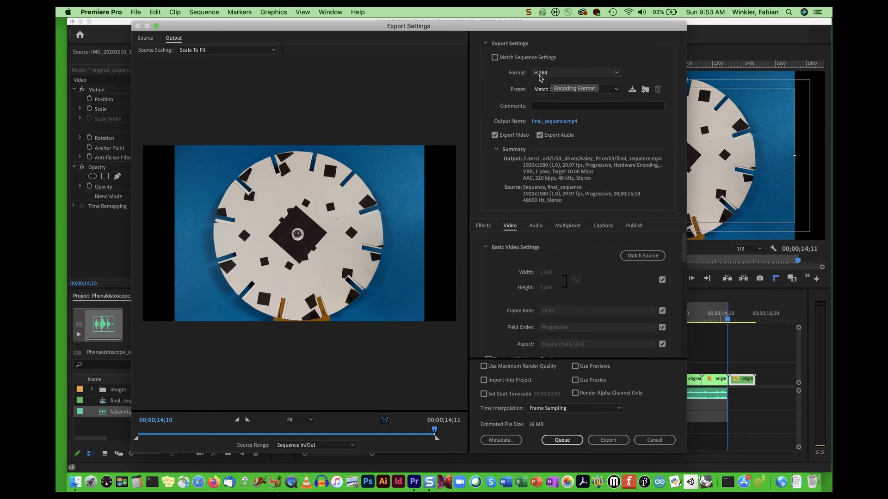
pyautogui.click(617, 74)
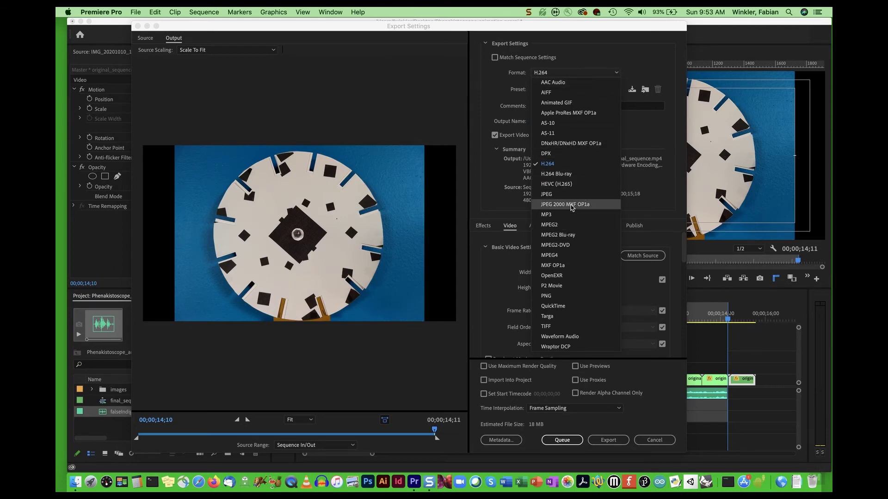
pyautogui.click(568, 164)
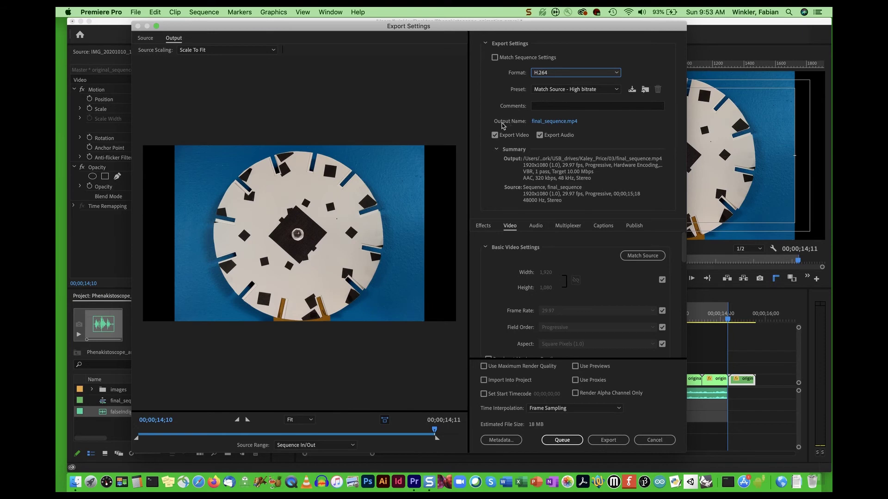
# Set the output file to final_Phenakistoscope_animation, saved as MP4 in the Phenakistoscope folder on the Desktop.
pyautogui.click(544, 123)
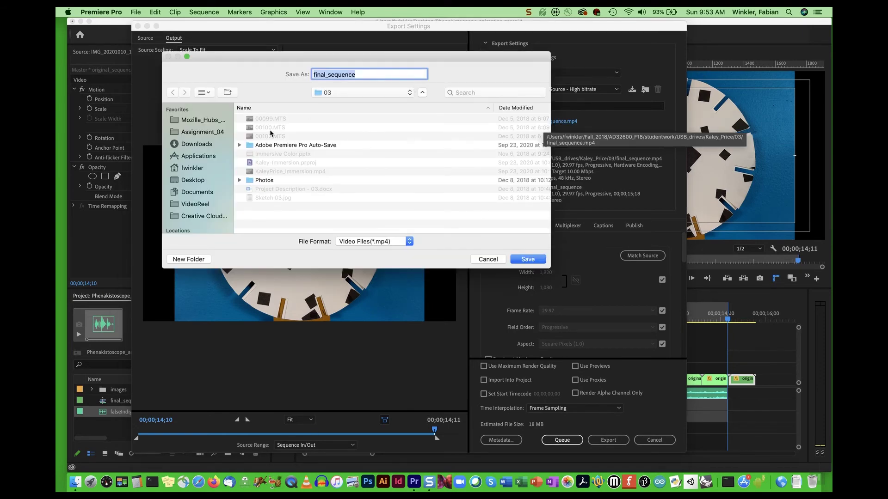
pyautogui.click(194, 181)
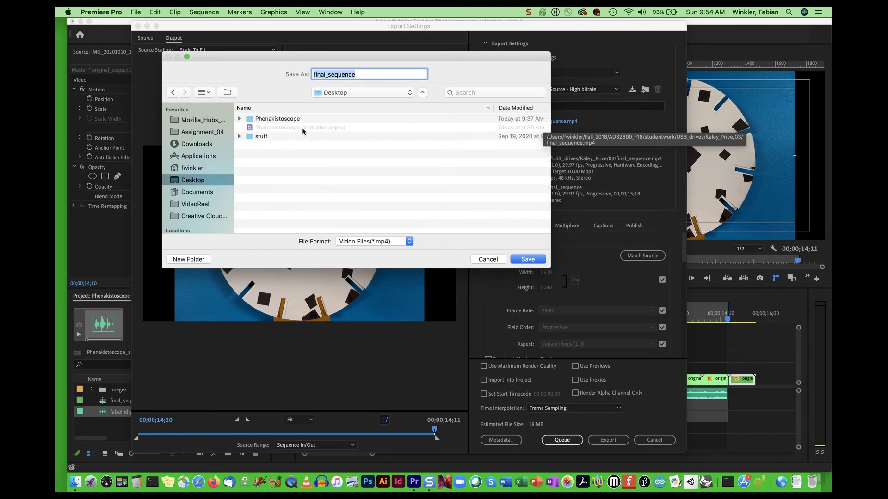
pyautogui.doubleClick(284, 119)
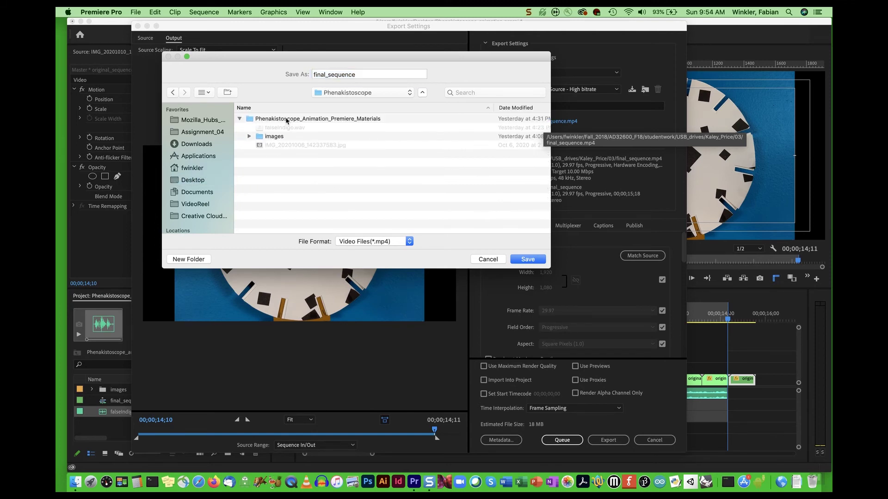
pyautogui.doubleClick(362, 74)
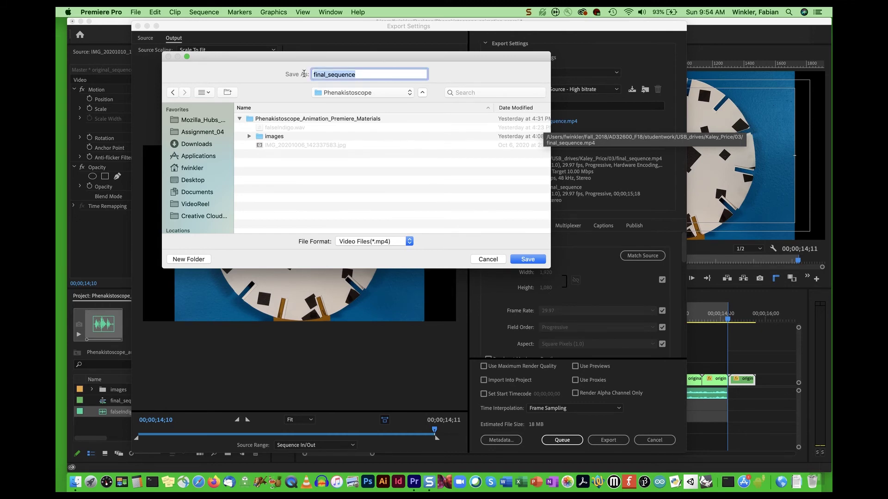
pyautogui.write('fin')
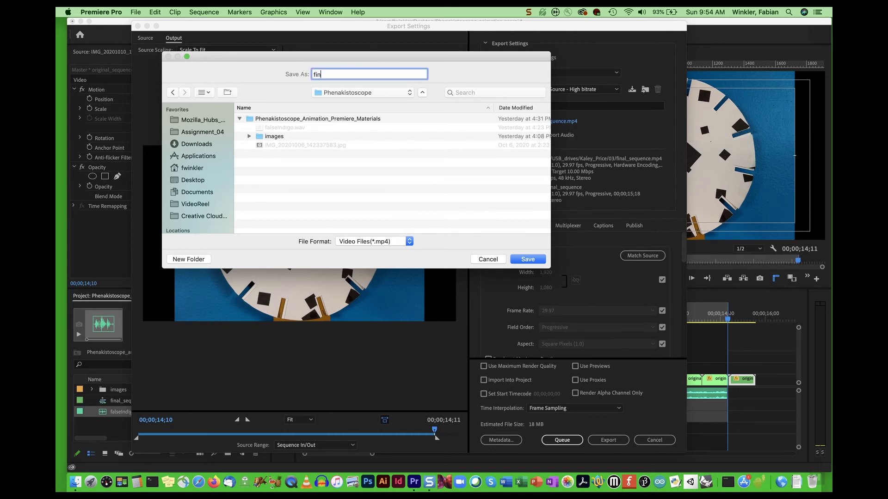
pyautogui.write('al_Phenakistoscope_animation')
pyautogui.click(525, 259)
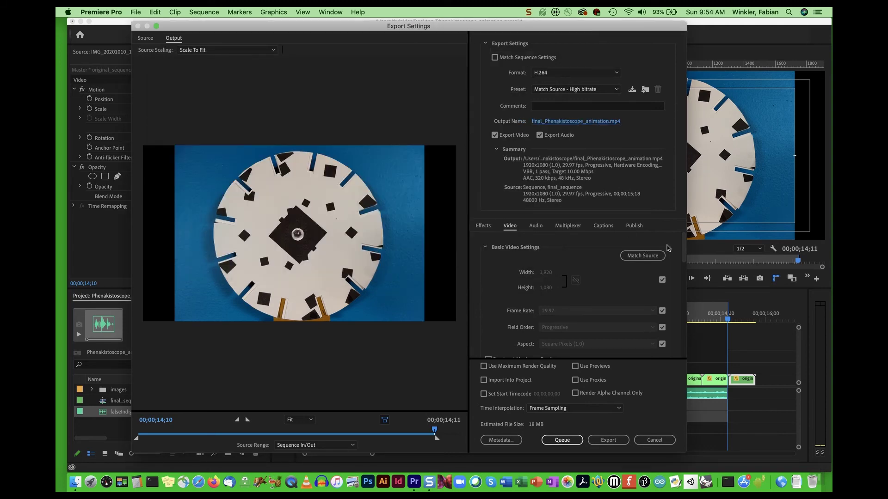
# Release the Field Order from source matching in the video settings, choose Progressive, and match it to the source again.
pyautogui.scroll(-2, 685, 245)
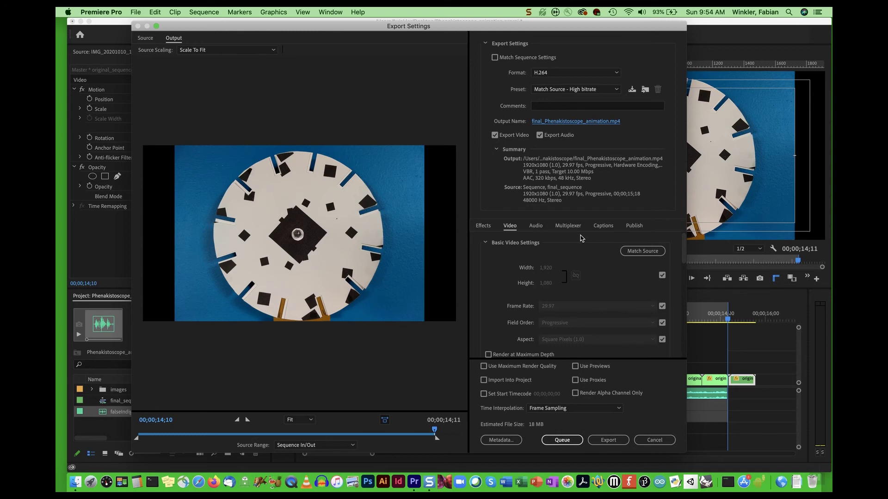
pyautogui.moveTo(684, 249); pyautogui.dragTo(685, 252)
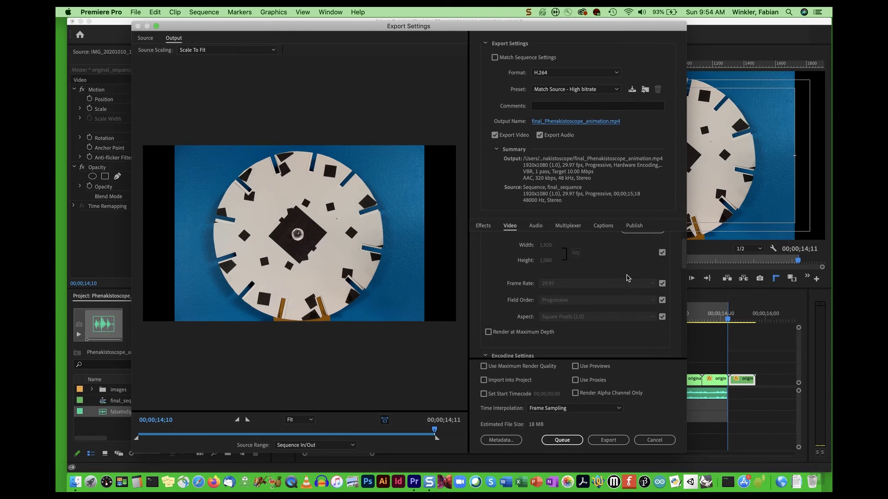
pyautogui.scroll(-2, 684, 260)
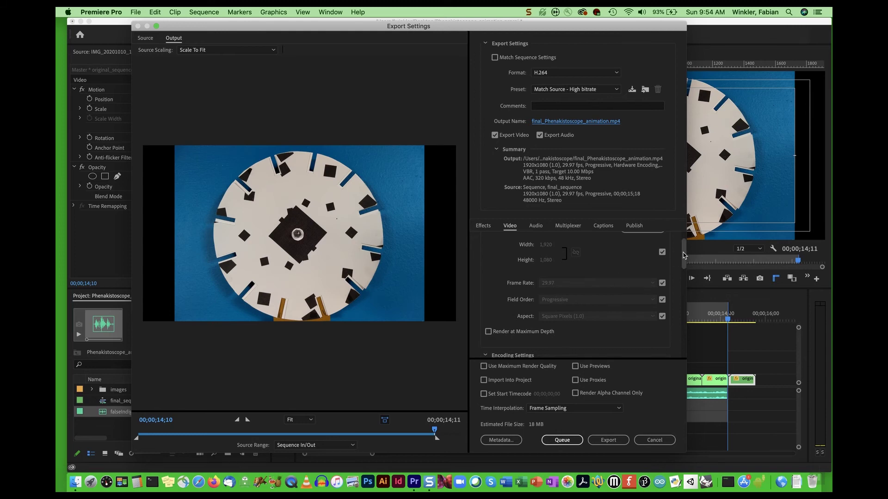
pyautogui.scroll(-2, 684, 261)
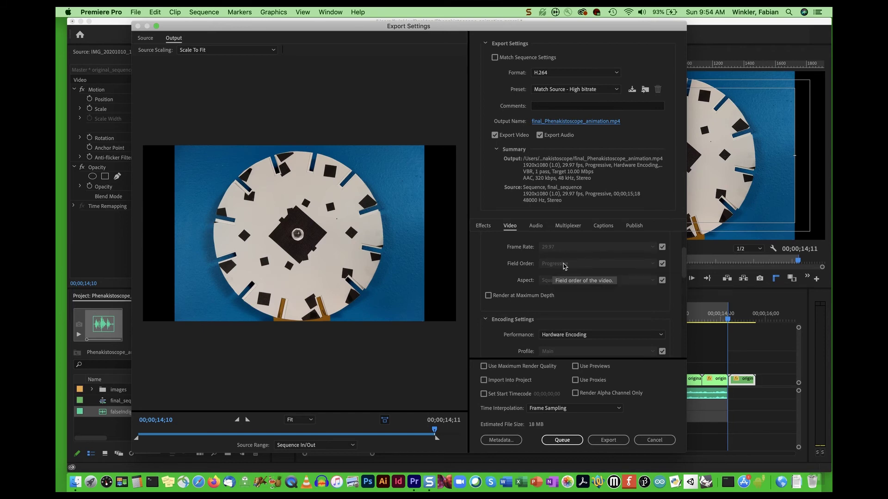
pyautogui.click(662, 263)
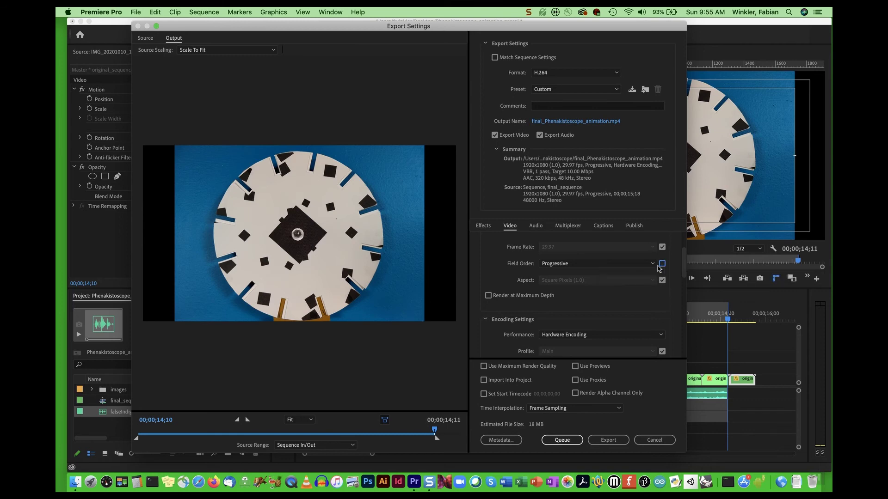
pyautogui.click(563, 267)
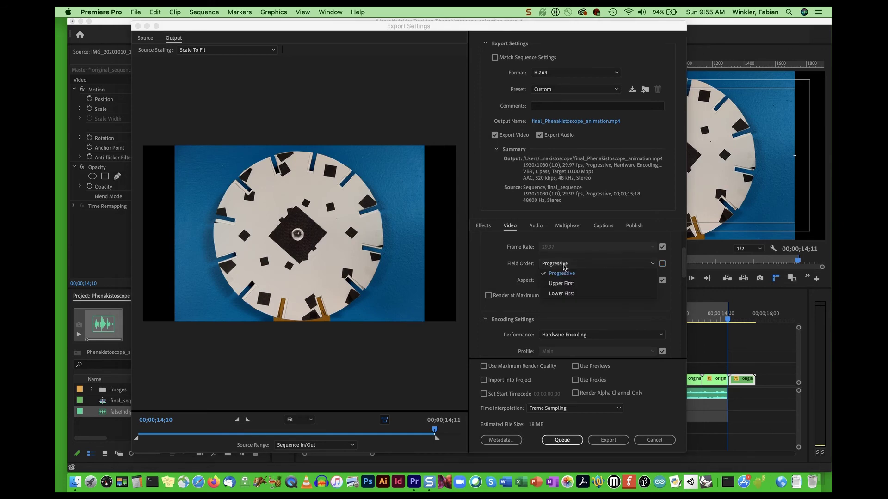
pyautogui.click(558, 274)
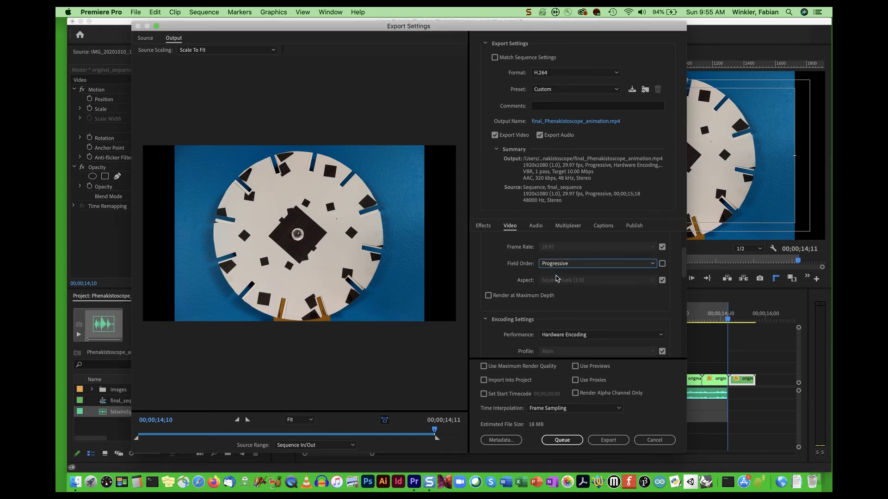
pyautogui.click(663, 265)
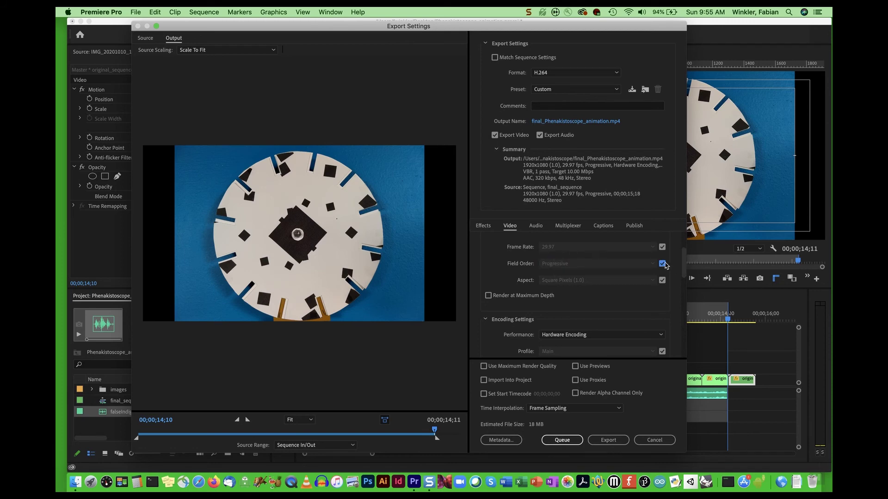
# Set the video's bitrate encoding to VBR, 2 pass.
pyautogui.moveTo(684, 267); pyautogui.dragTo(684, 283)
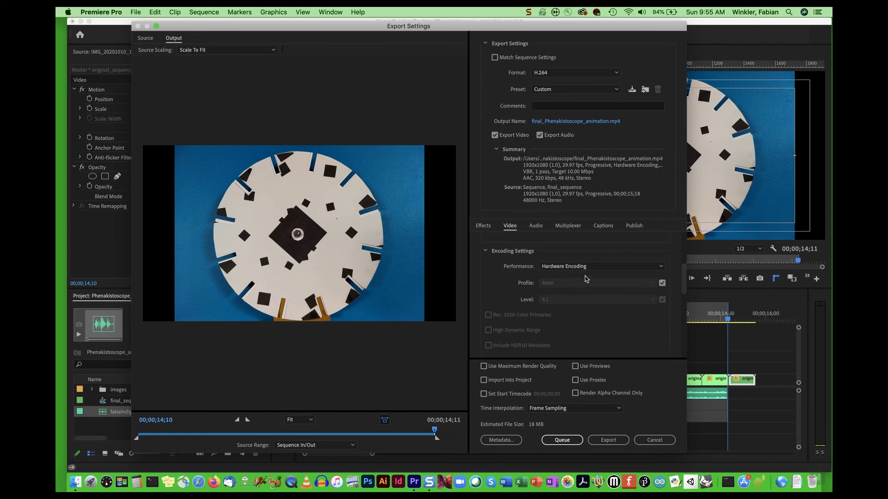
pyautogui.moveTo(684, 283); pyautogui.dragTo(685, 285)
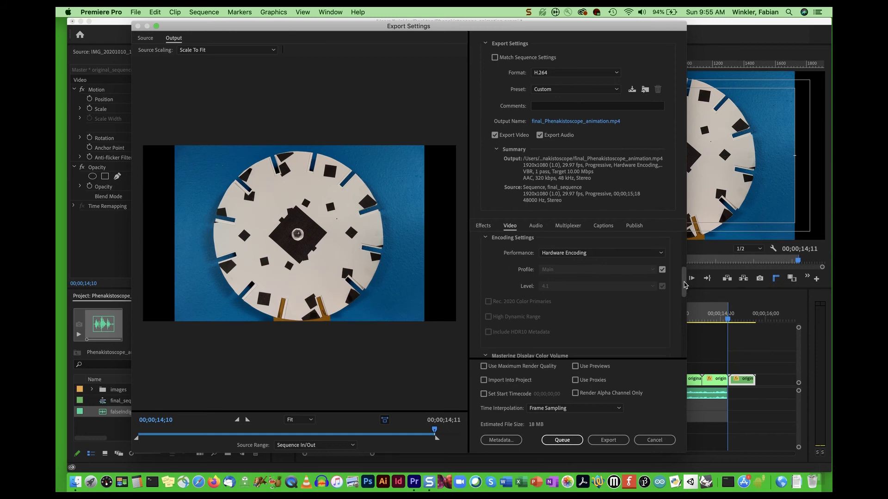
pyautogui.moveTo(685, 285); pyautogui.dragTo(682, 339)
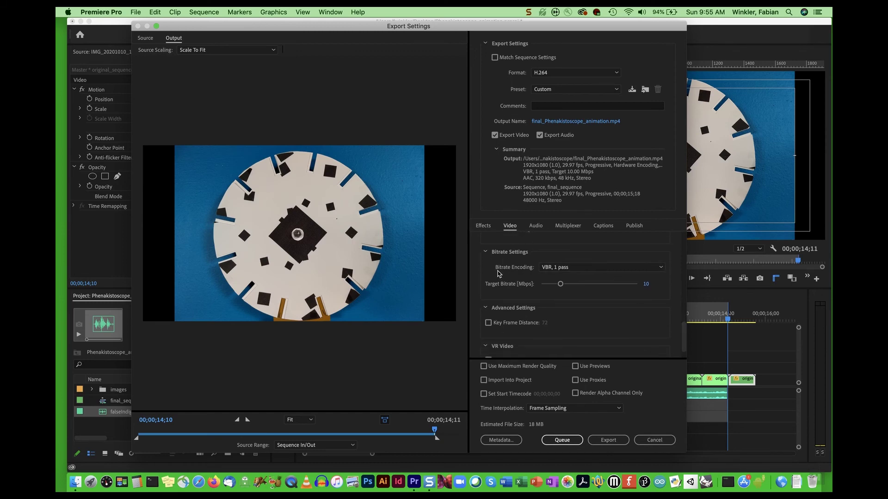
pyautogui.click(562, 270)
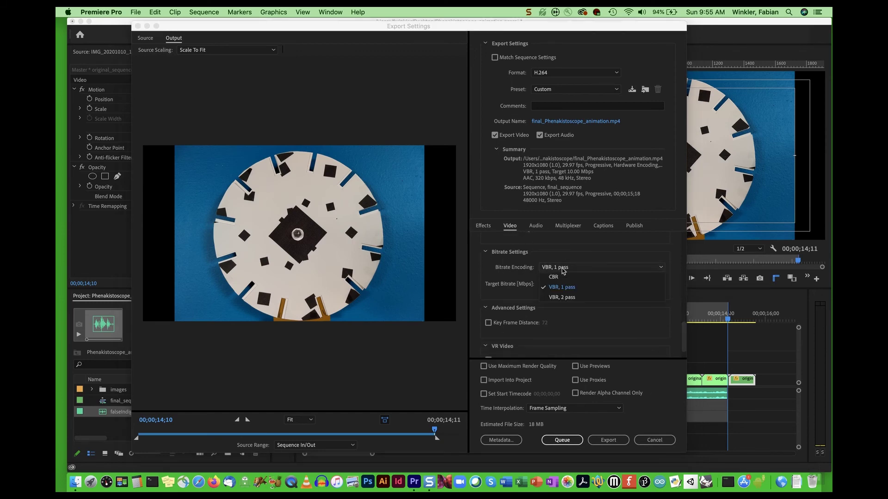
pyautogui.click(562, 298)
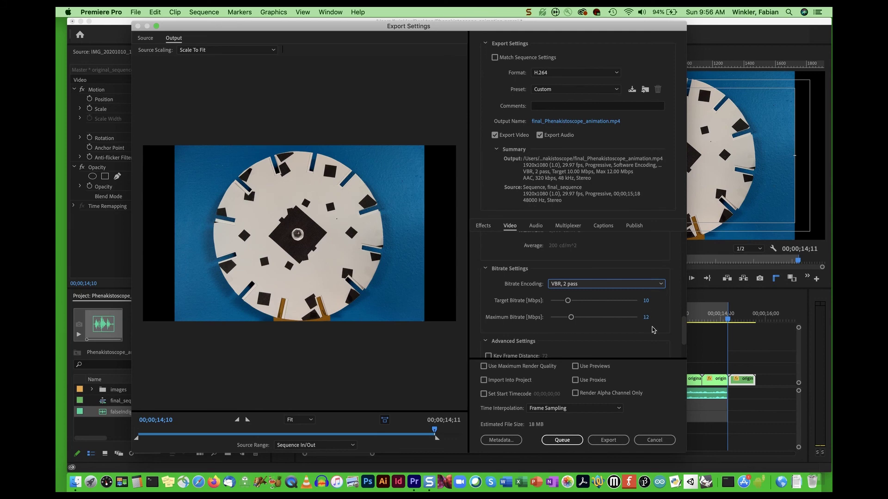
# Set the target bitrate to 12 Mbps and the maximum bitrate to 15 Mbps.
pyautogui.moveTo(568, 301); pyautogui.dragTo(574, 301)
pyautogui.click(652, 301)
pyautogui.write('12')
pyautogui.click(647, 318)
pyautogui.write('1')
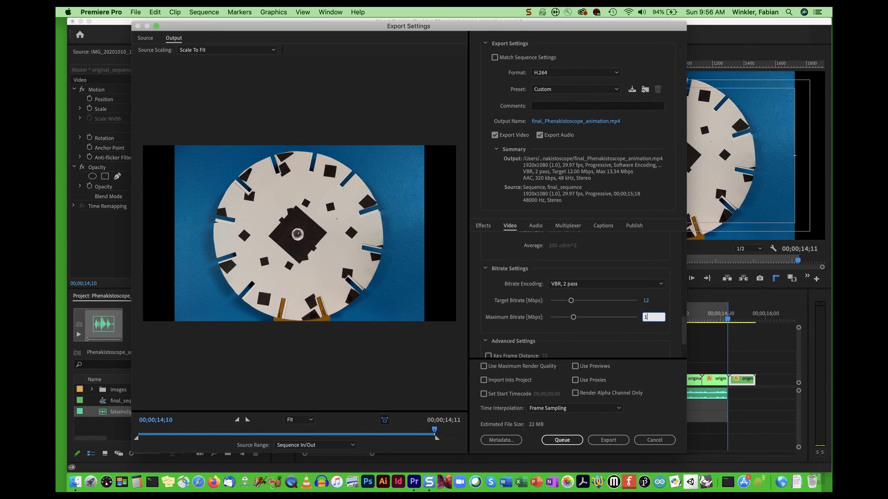
pyautogui.click(660, 304)
# Check the audio export settings, keep the audio quality at High, and export the video.
pyautogui.click(536, 227)
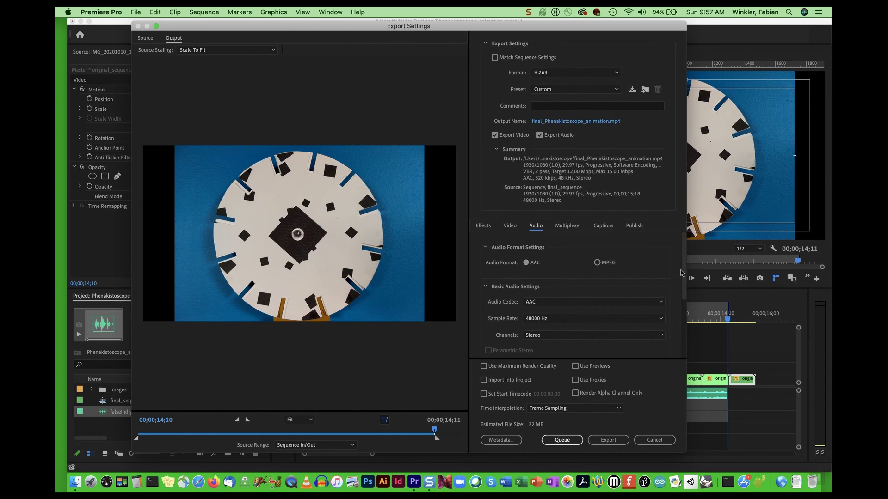
pyautogui.moveTo(684, 273); pyautogui.dragTo(681, 304)
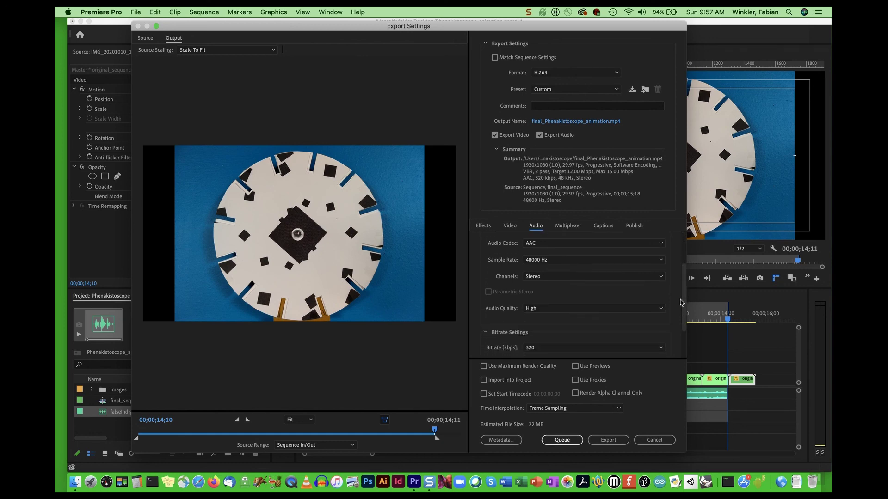
pyautogui.click(548, 309)
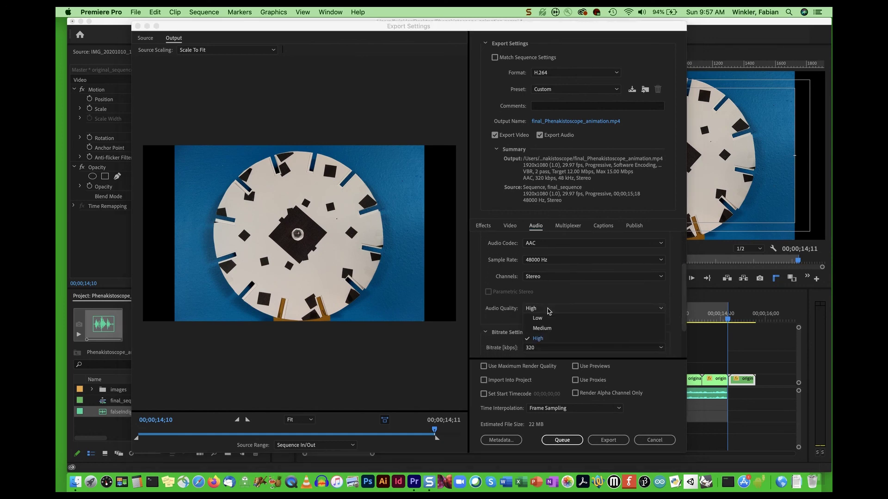
pyautogui.click(510, 314)
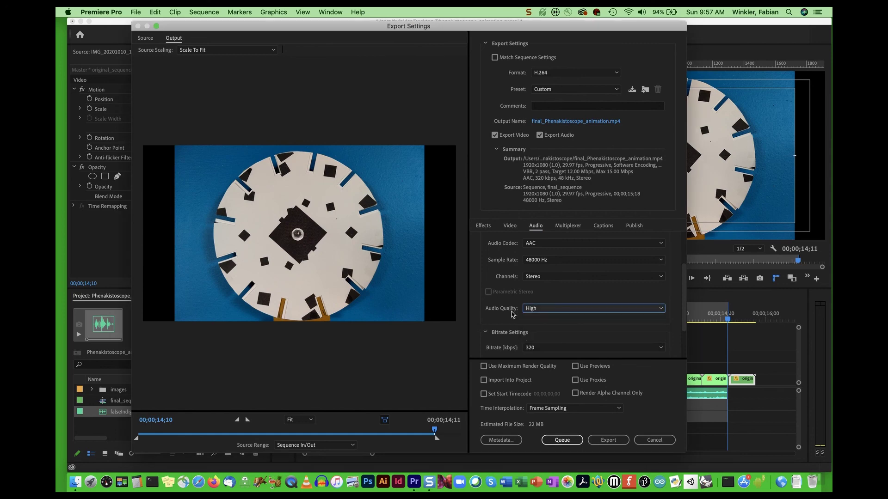
pyautogui.moveTo(682, 297); pyautogui.dragTo(683, 309)
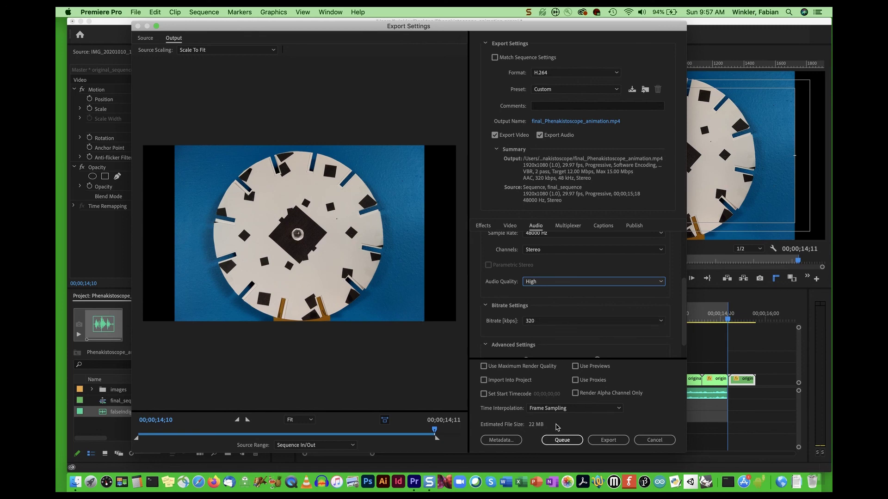
pyautogui.click(609, 442)
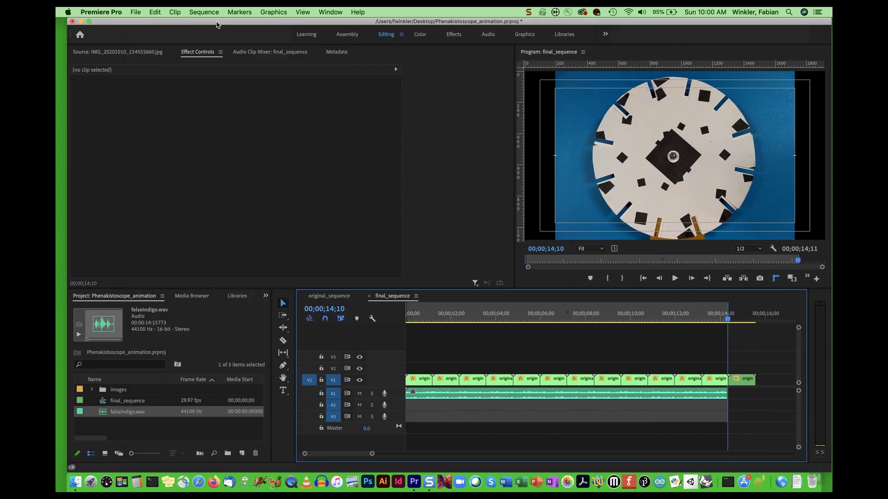
# Hide Premiere Pro, open the Phenakistoscope folder on the desktop in Finder, and preview final_Phenakistoscope_animation.mp4, pausing it partway.
pyautogui.click(117, 13)
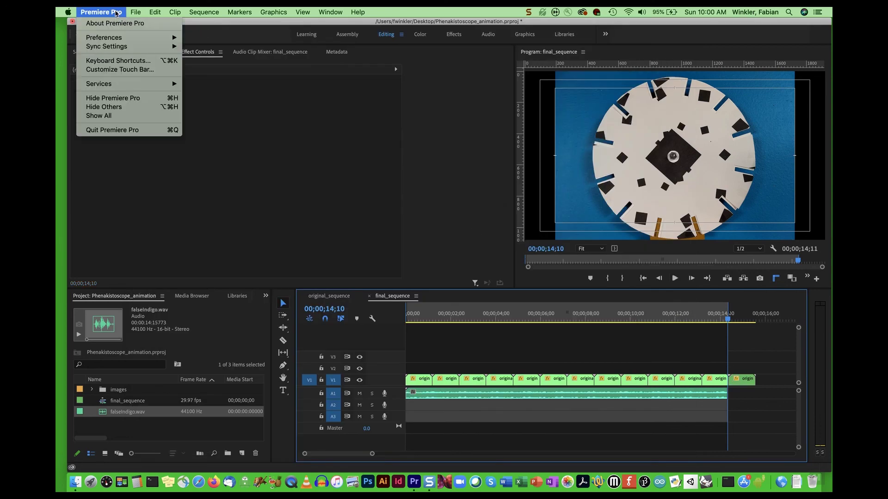
pyautogui.click(111, 98)
pyautogui.doubleClick(601, 141)
pyautogui.click(427, 120)
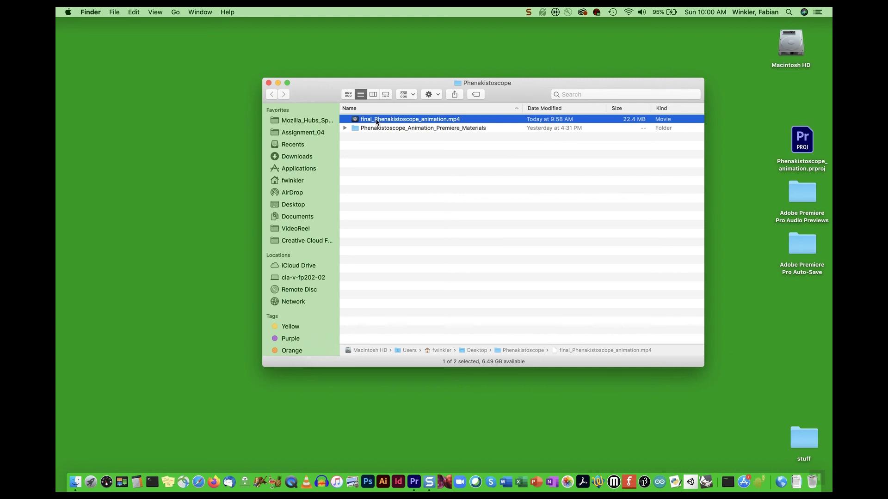
pyautogui.press('space')
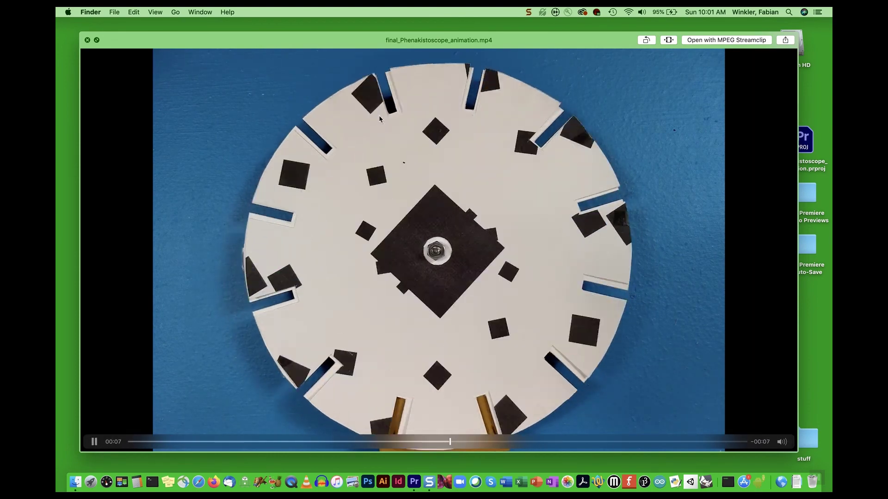
pyautogui.click(93, 443)
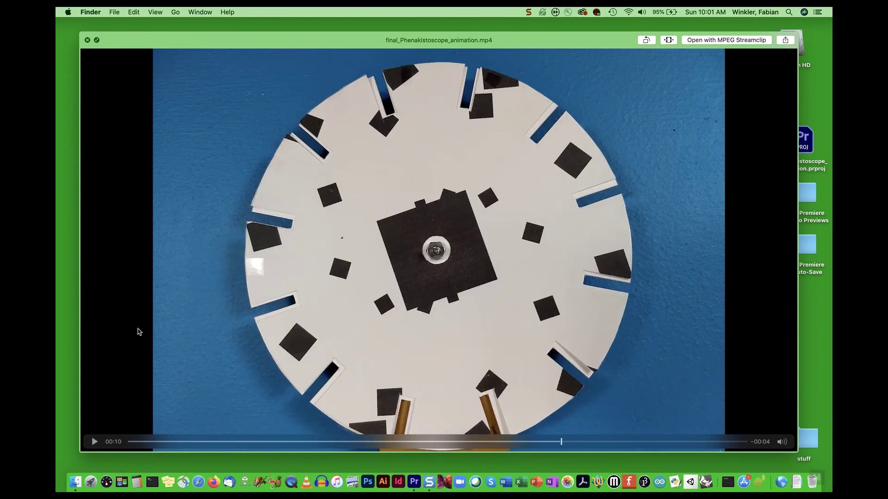